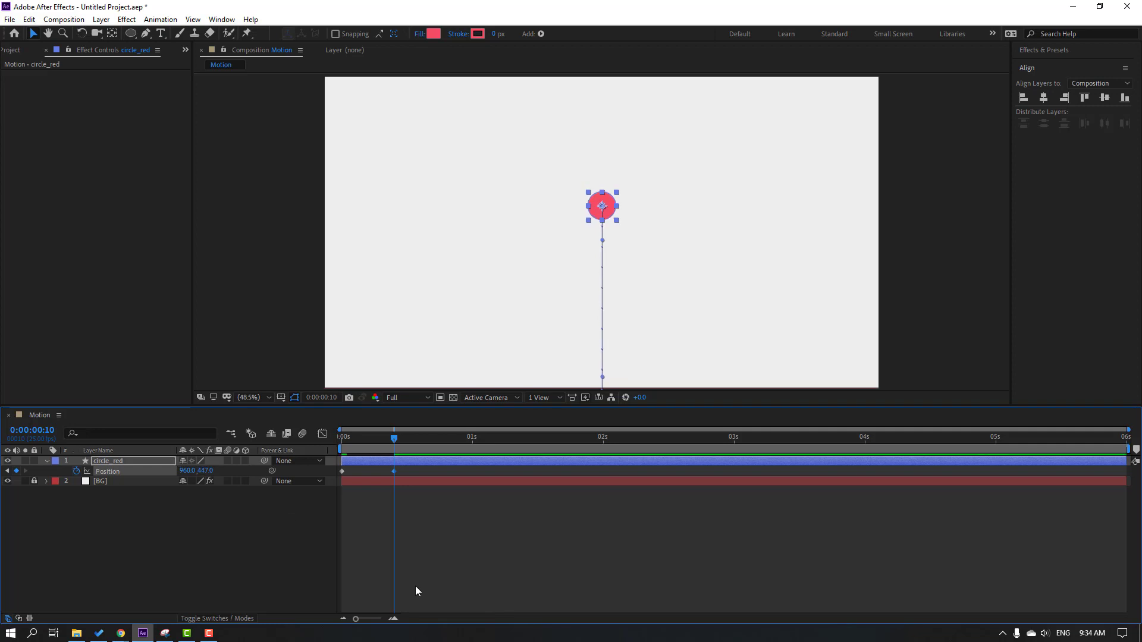
# - Add three Position keyframes ten frames apart with Y at 577, 479 and 521
pyautogui.hotkey('shift', 'pagedown')
pyautogui.moveTo(208, 473); pyautogui.dragTo(283, 471)
pyautogui.hotkey('shift', 'pagedown')
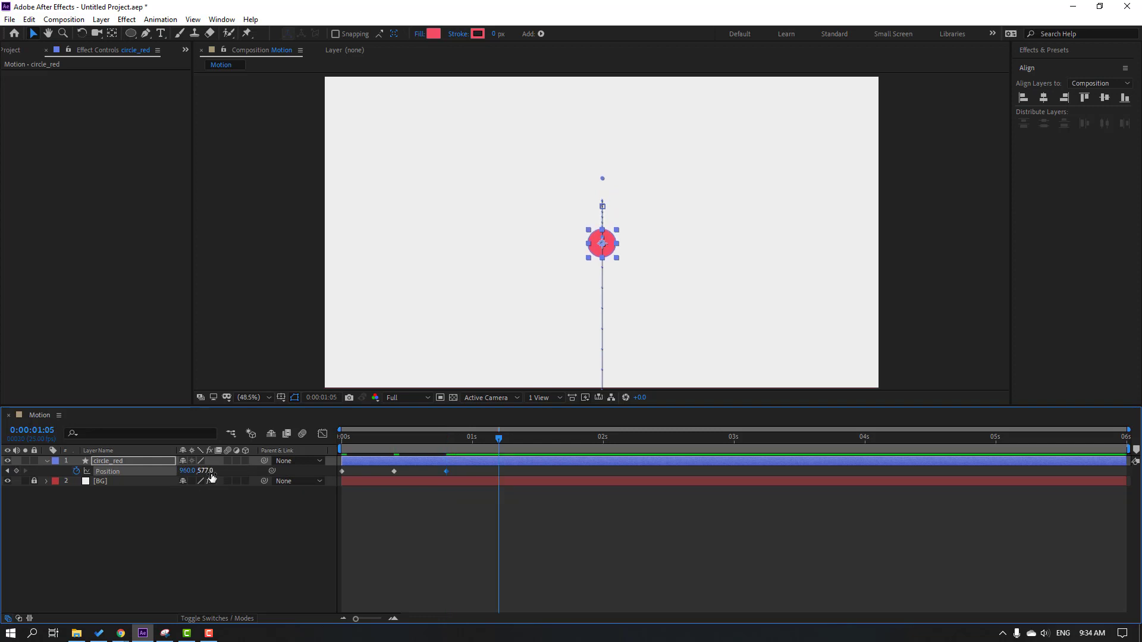
pyautogui.moveTo(211, 475); pyautogui.dragTo(138, 484)
pyautogui.hotkey('shift', 'pagedown')
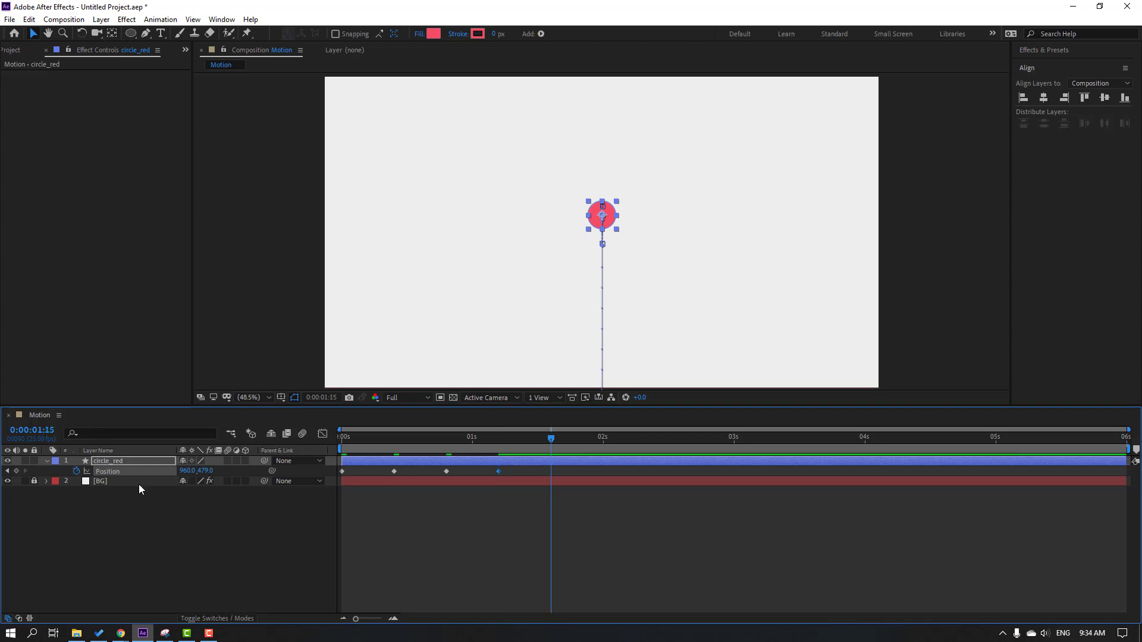
pyautogui.moveTo(205, 470); pyautogui.dragTo(230, 470)
# - Apply Easy Ease to all five Position keyframes
pyautogui.moveTo(563, 561); pyautogui.dragTo(344, 473)
pyautogui.rightClick(343, 472)
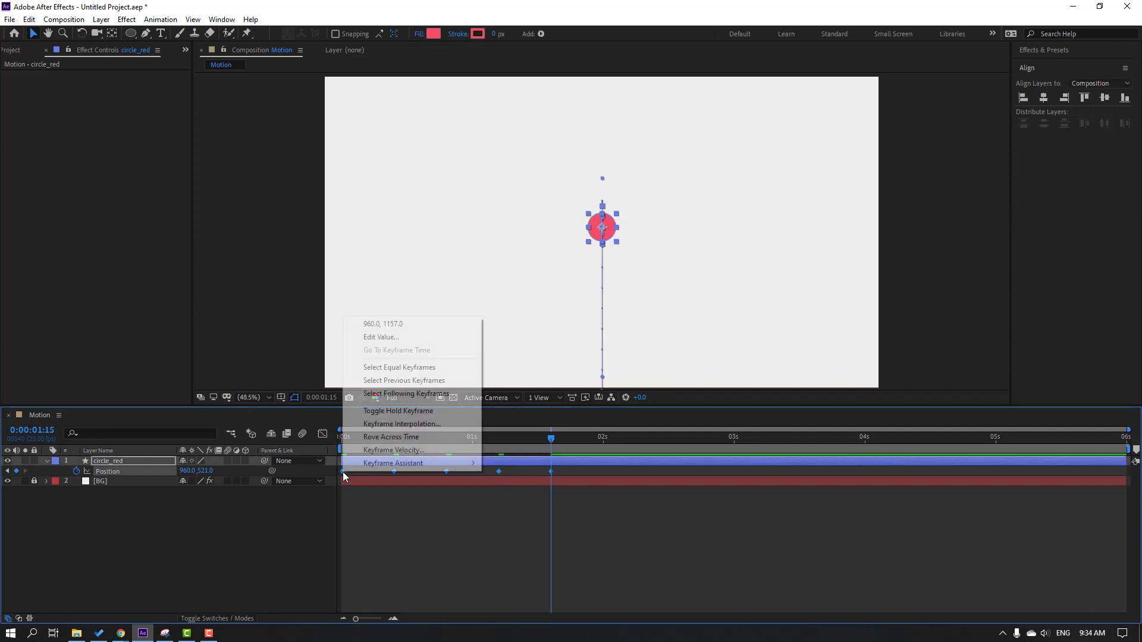
pyautogui.moveTo(451, 467)
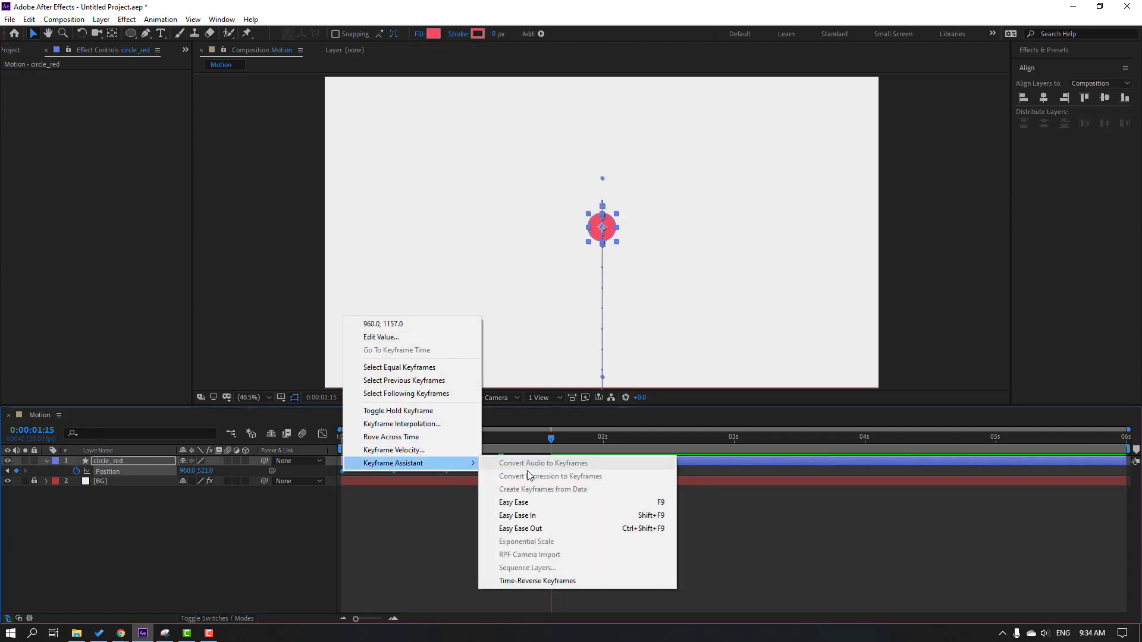
pyautogui.click(662, 505)
pyautogui.click(556, 440)
pyautogui.click(623, 522)
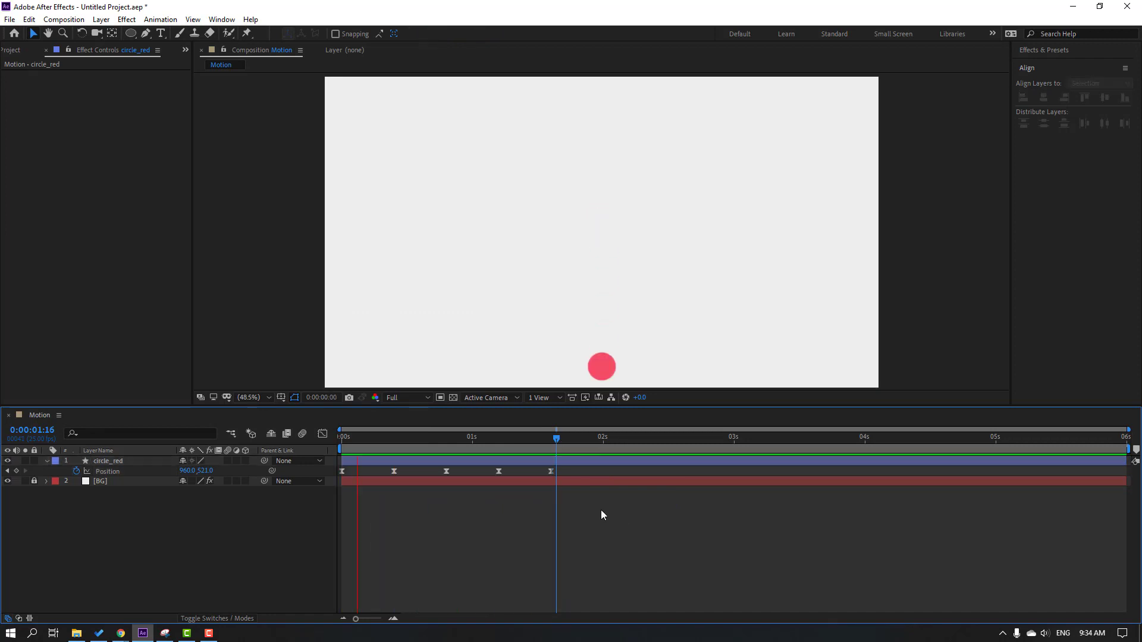
# - Compress the four later bounce keyframes closer together in time and preview the faster bounce
pyautogui.press('space')
pyautogui.moveTo(571, 473); pyautogui.dragTo(383, 479)
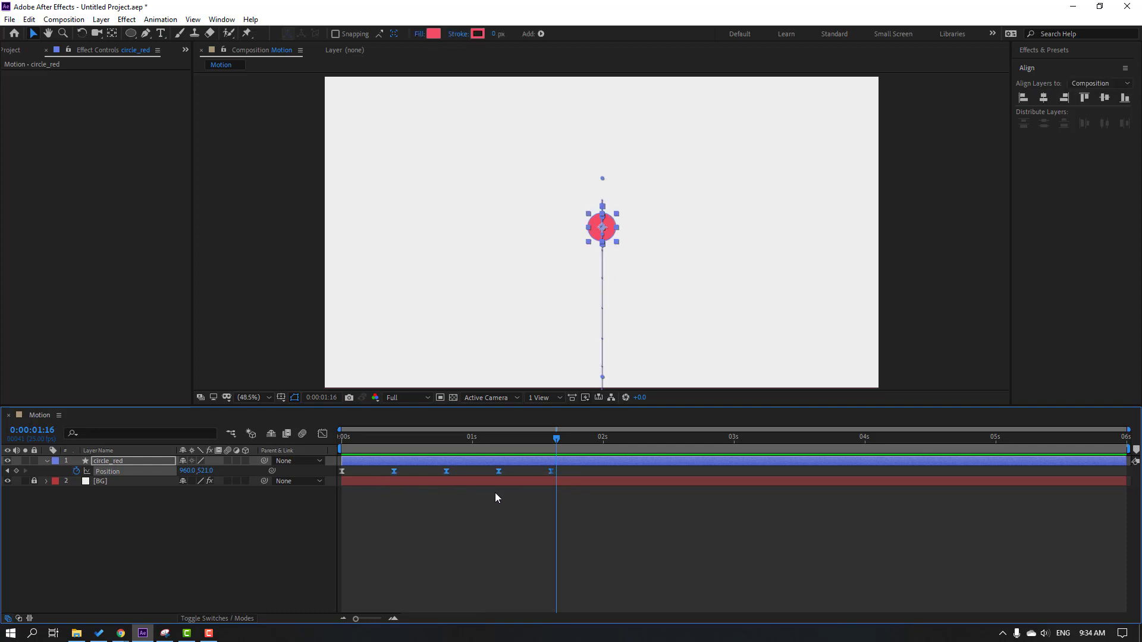
pyautogui.moveTo(551, 472); pyautogui.dragTo(458, 473)
pyautogui.click(494, 518)
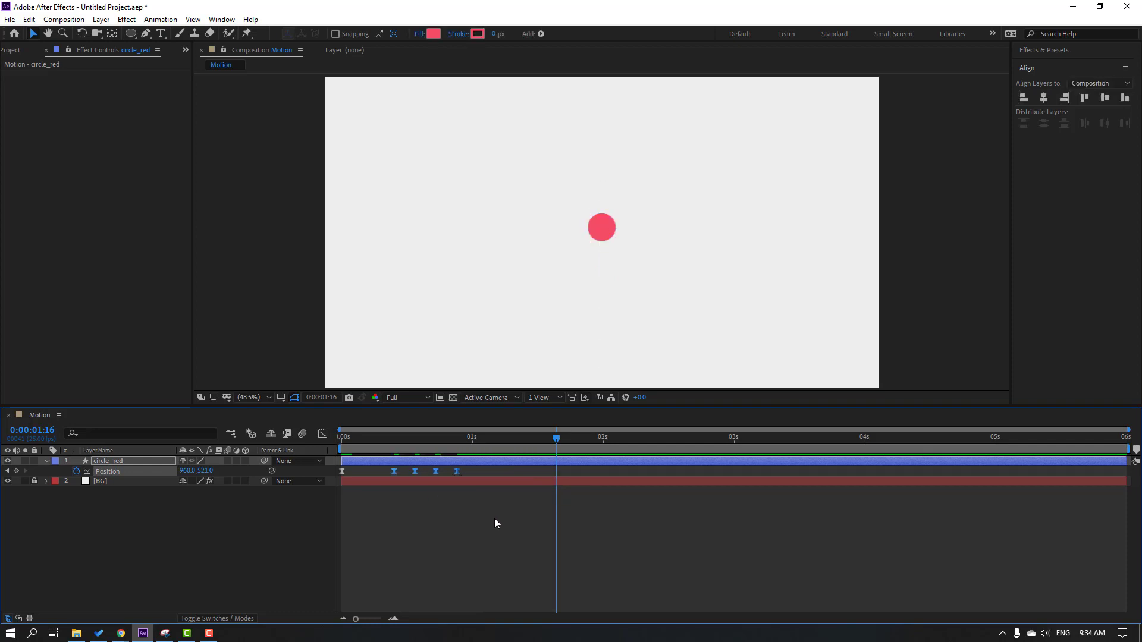
pyautogui.press('space')
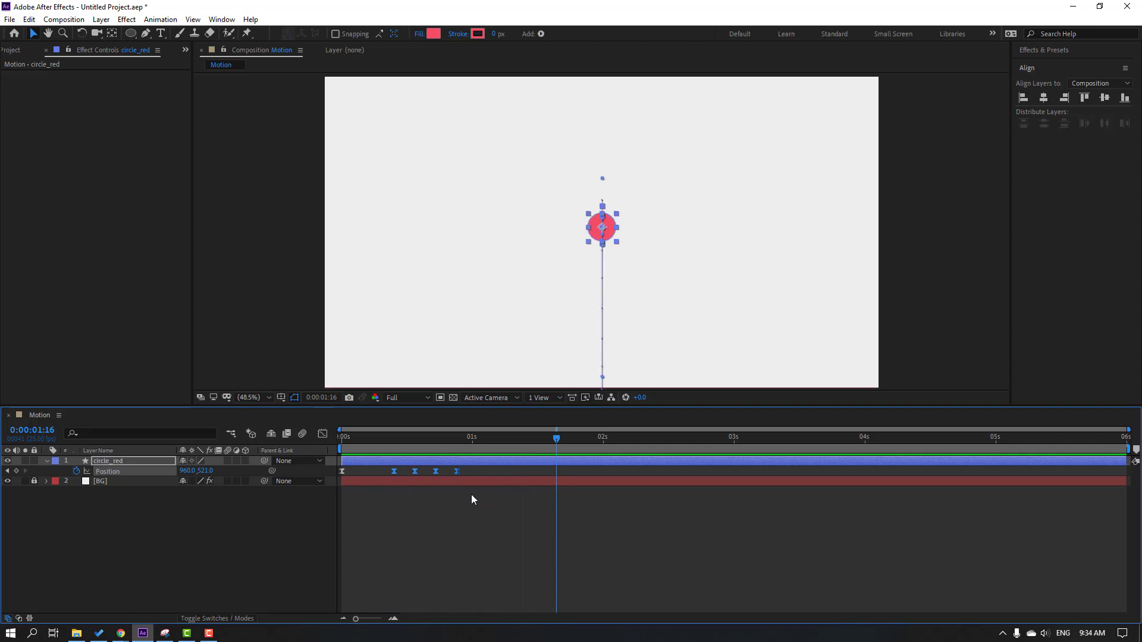
pyautogui.moveTo(455, 473); pyautogui.dragTo(487, 472)
# - In the speed graph, lengthen the first keyframe's ease influence to about 84%, and preview
pyautogui.moveTo(405, 468); pyautogui.dragTo(337, 491)
pyautogui.click(322, 434)
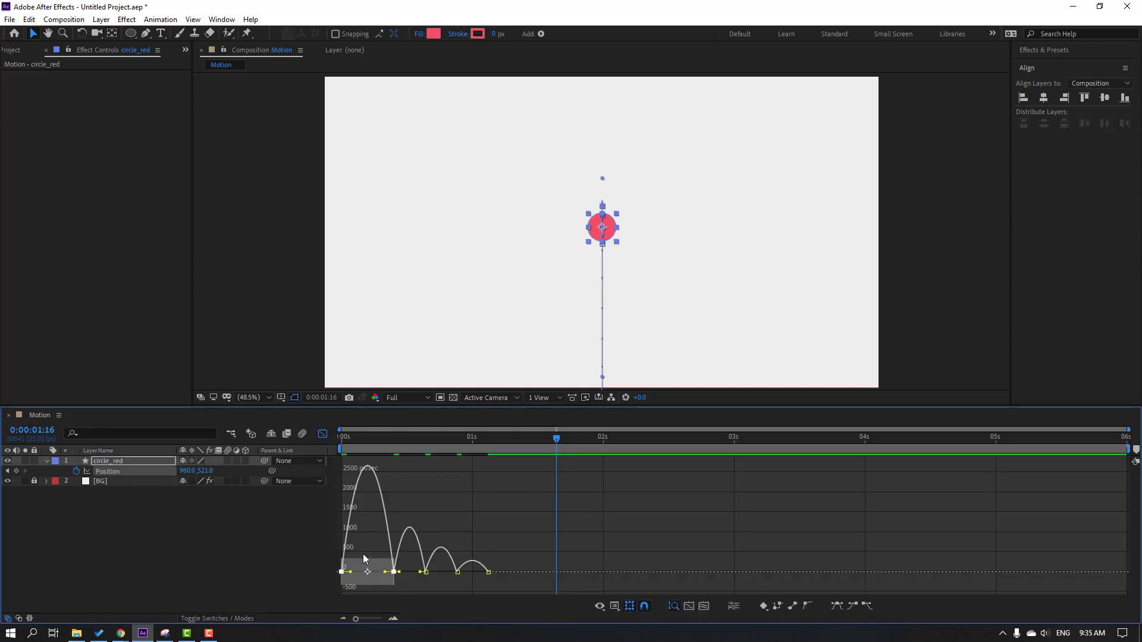
pyautogui.click(342, 572)
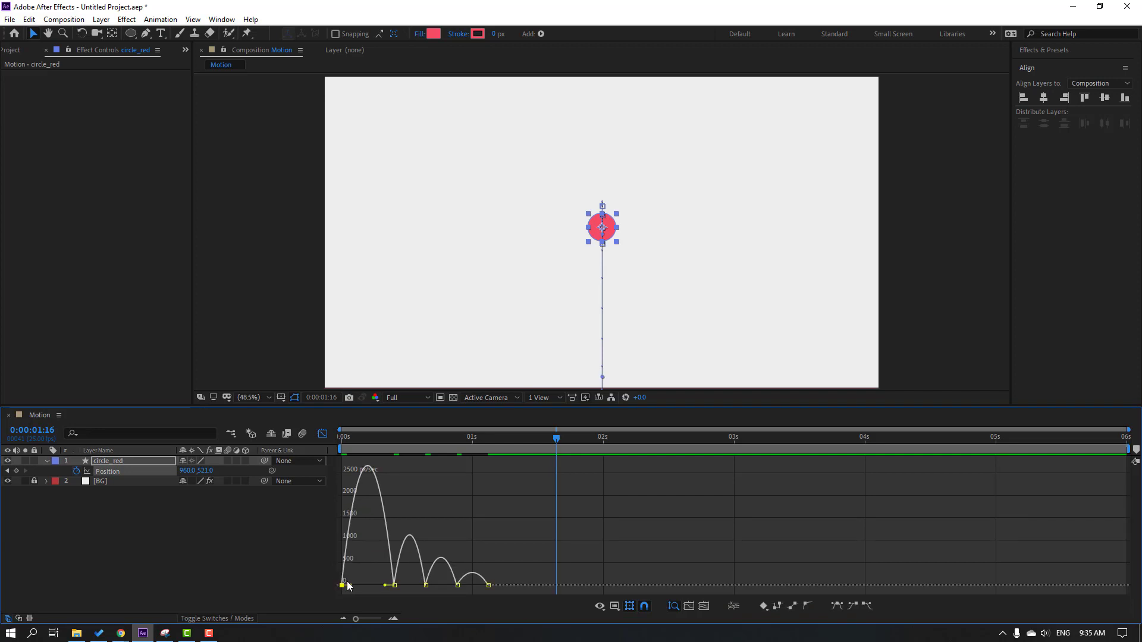
pyautogui.moveTo(350, 588); pyautogui.dragTo(370, 586)
pyautogui.press('space')
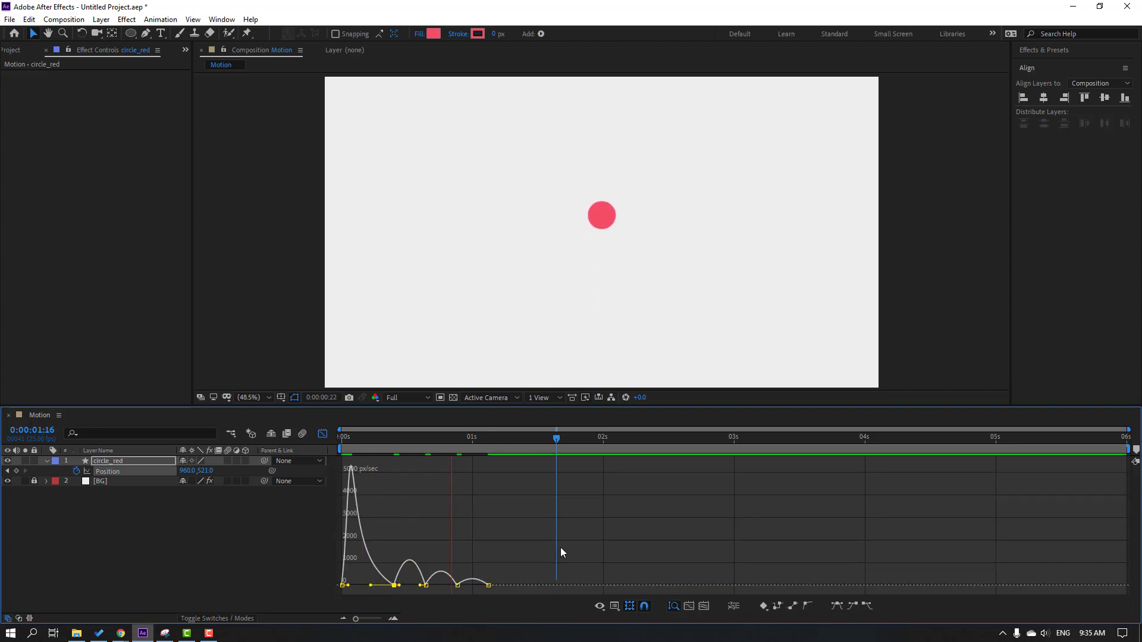
pyautogui.press('space')
pyautogui.click(321, 438)
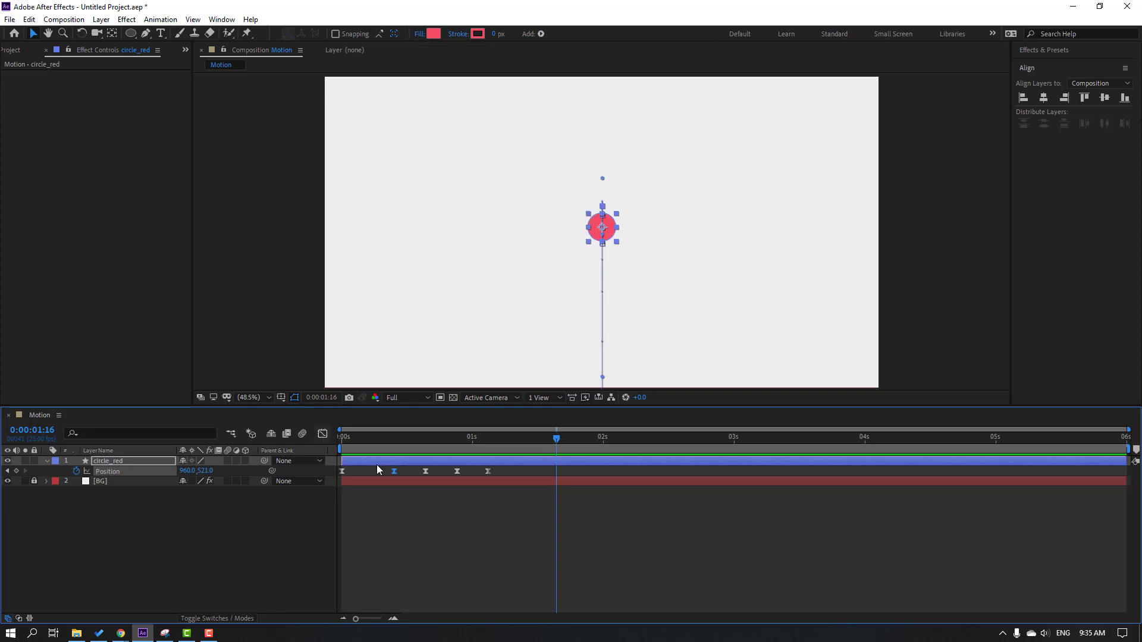
pyautogui.moveTo(524, 470); pyautogui.dragTo(341, 487)
# - Set the Position keyframes' spatial interpolation to Linear and preview the straightened bounce
pyautogui.rightClick(487, 475)
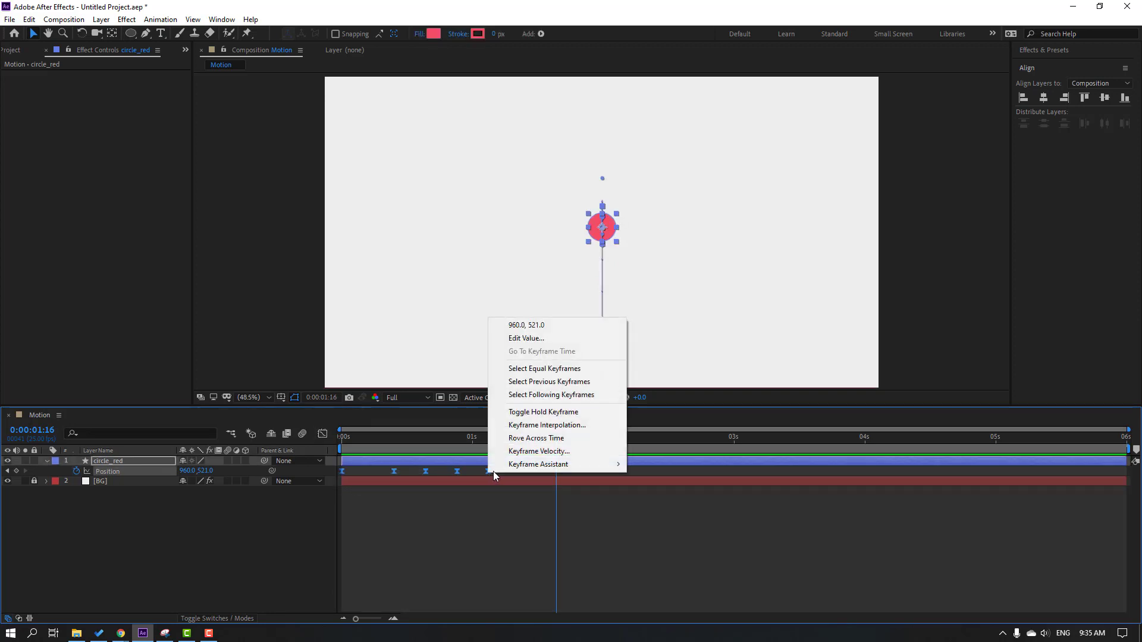
pyautogui.click(587, 426)
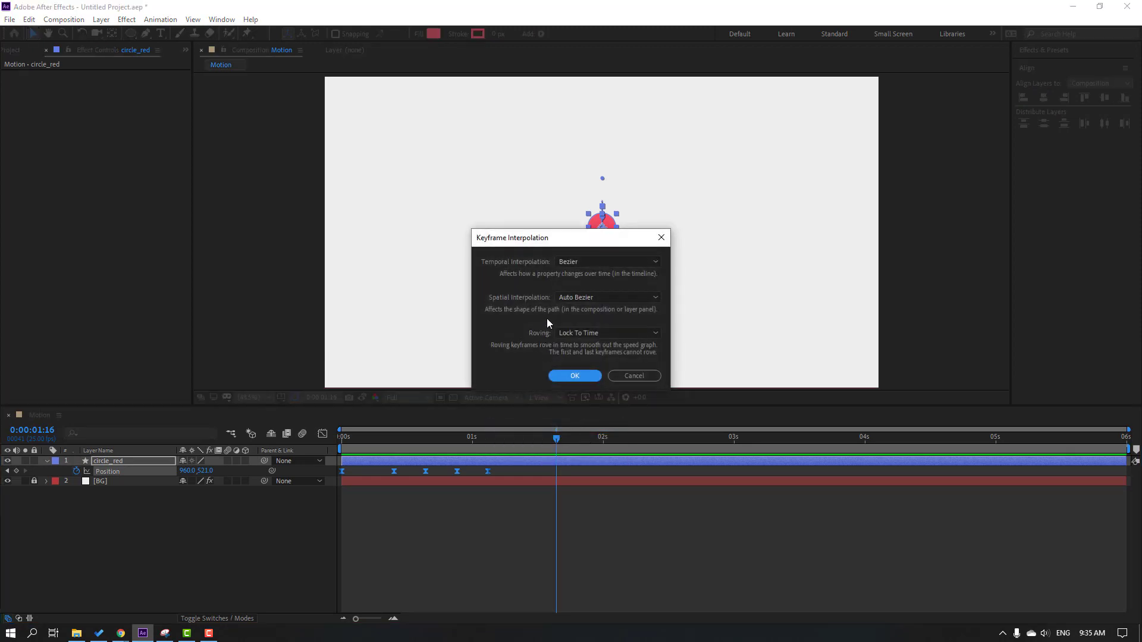
pyautogui.click(579, 298)
pyautogui.click(606, 326)
pyautogui.click(574, 376)
pyautogui.press('space')
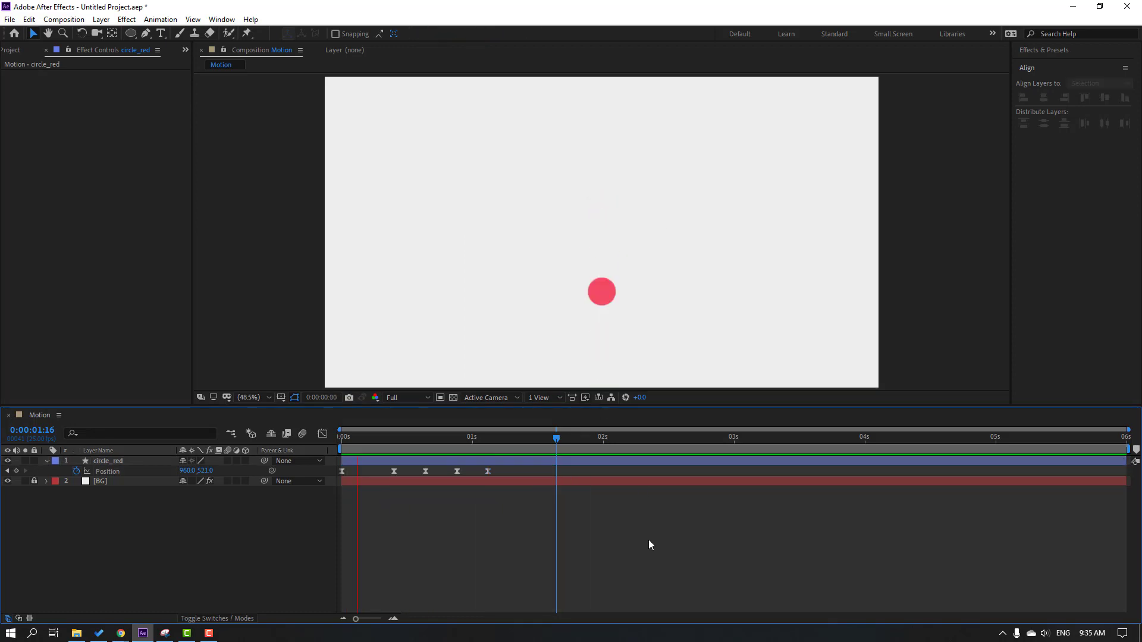
pyautogui.press('space')
# - Raise the first jump's speed peak to about 6000 px/sec in the speed graph
pyautogui.moveTo(530, 474); pyautogui.dragTo(329, 449)
pyautogui.click(322, 433)
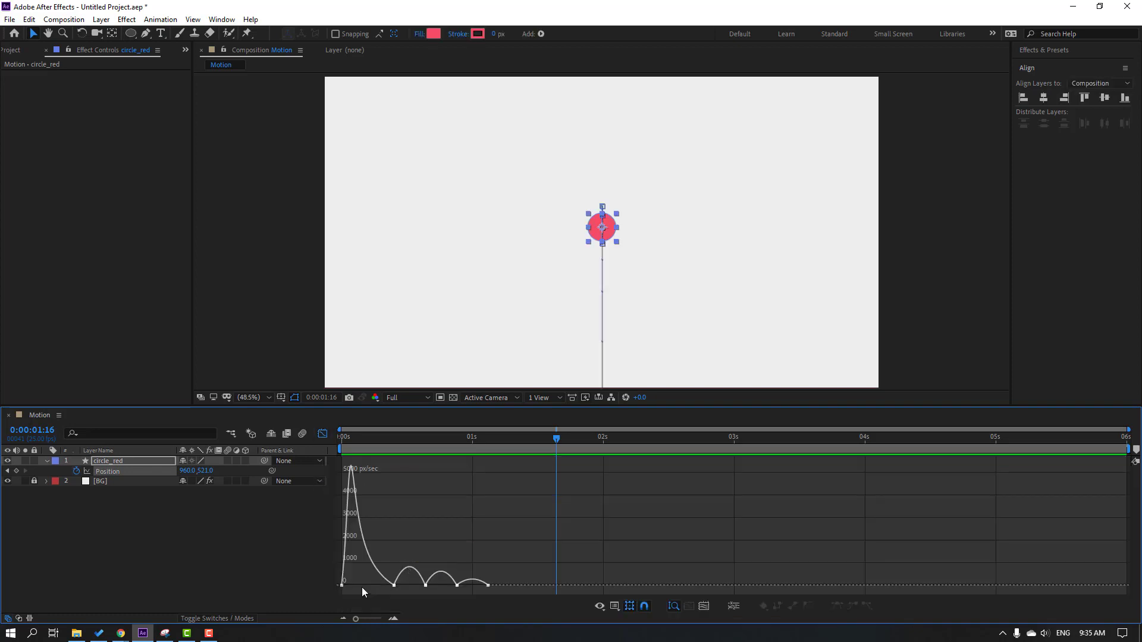
pyautogui.click(395, 586)
pyautogui.moveTo(369, 589); pyautogui.dragTo(368, 586)
pyautogui.click(488, 586)
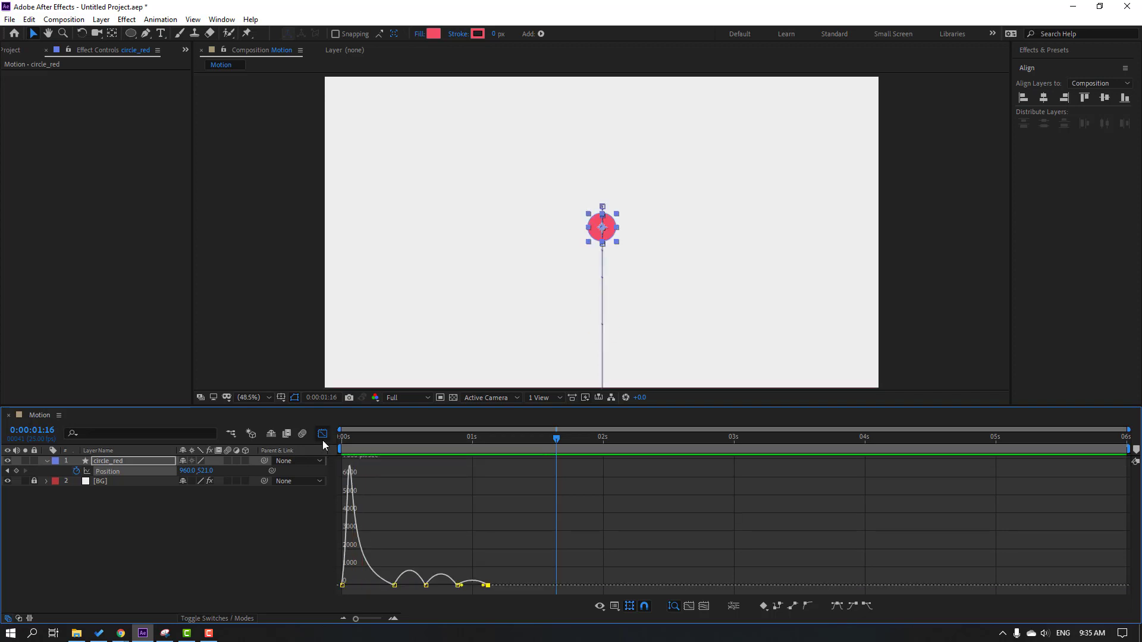
pyautogui.click(321, 435)
pyautogui.click(508, 535)
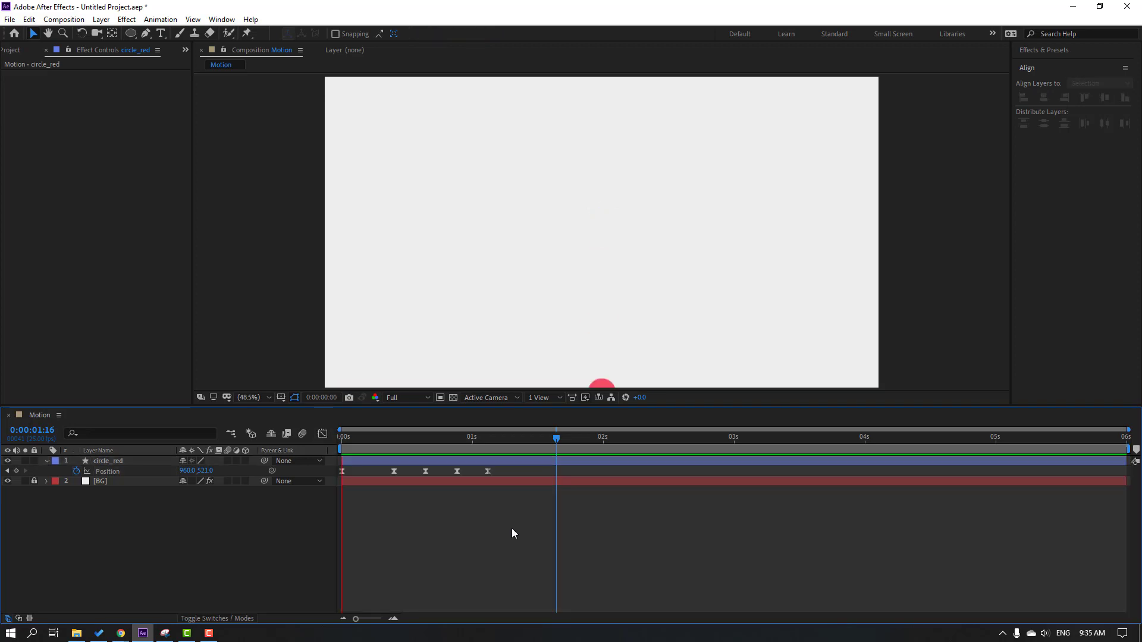
pyautogui.moveTo(489, 441); pyautogui.dragTo(546, 444)
# - Keyframe Position at 1:13, raise Y to 497 at 1:23, drop it to 1238 at 2:08, and preview
pyautogui.click(16, 471)
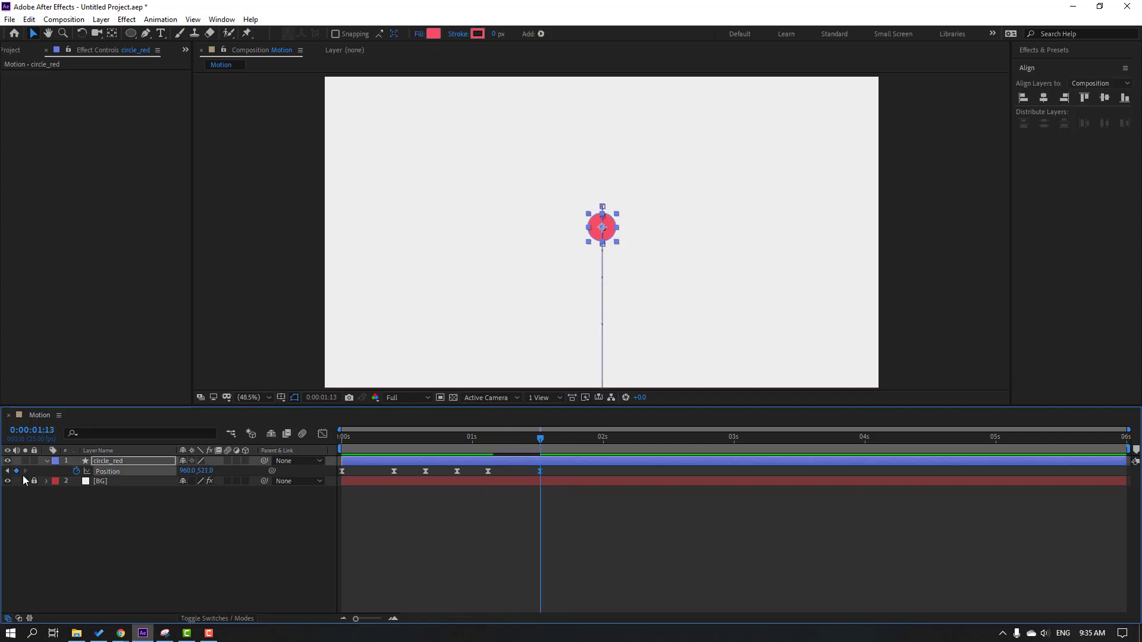
pyautogui.hotkey('shift', 'pagedown')
pyautogui.moveTo(202, 471); pyautogui.dragTo(59, 470)
pyautogui.hotkey('shift', 'pagedown')
pyautogui.moveTo(208, 470); pyautogui.dragTo(756, 494)
pyautogui.click(699, 505)
pyautogui.press('space')
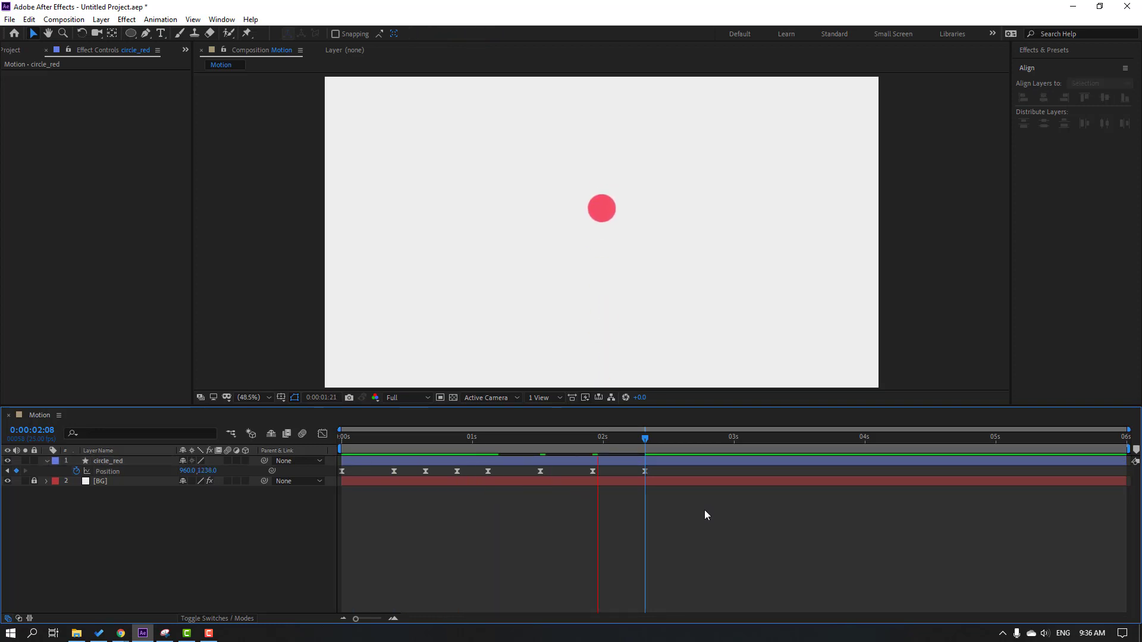
pyautogui.click(540, 438)
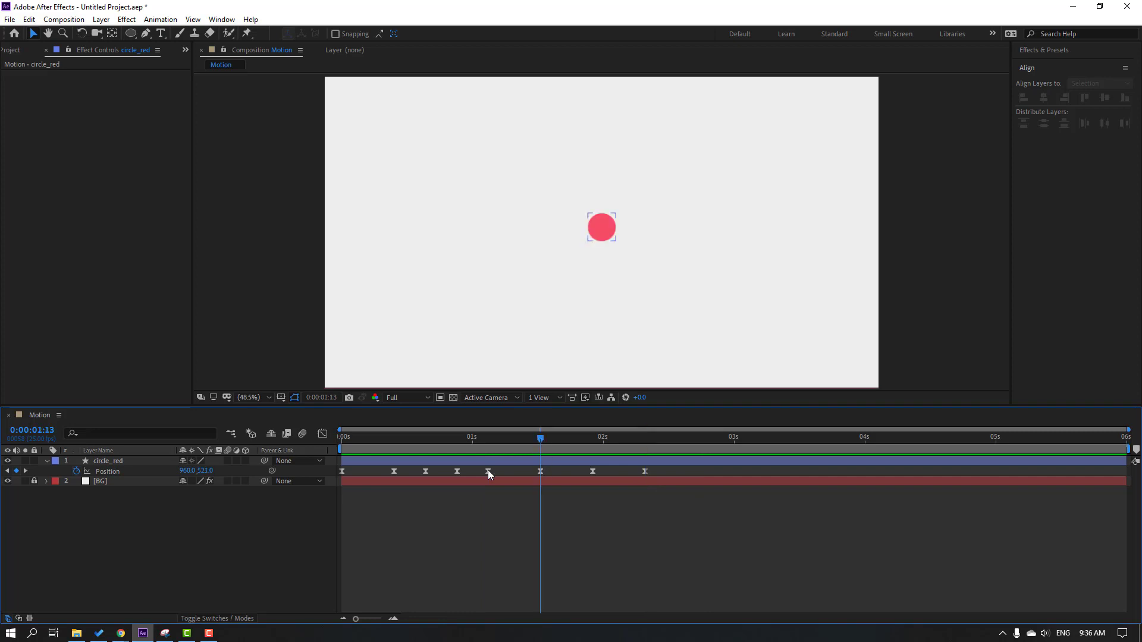
pyautogui.click(108, 461)
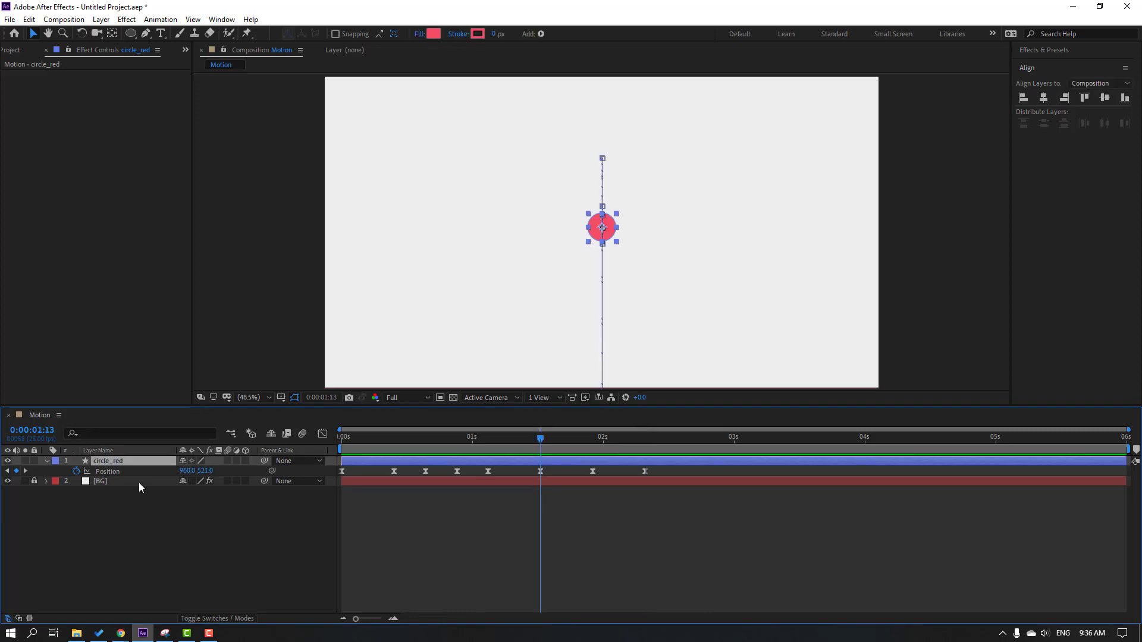
# - Keyframe Scale from 1:13, stretch it to 100, 153% at 1:23, then balloon it to 6360, 2715%
pyautogui.hotkey('shift', 's')
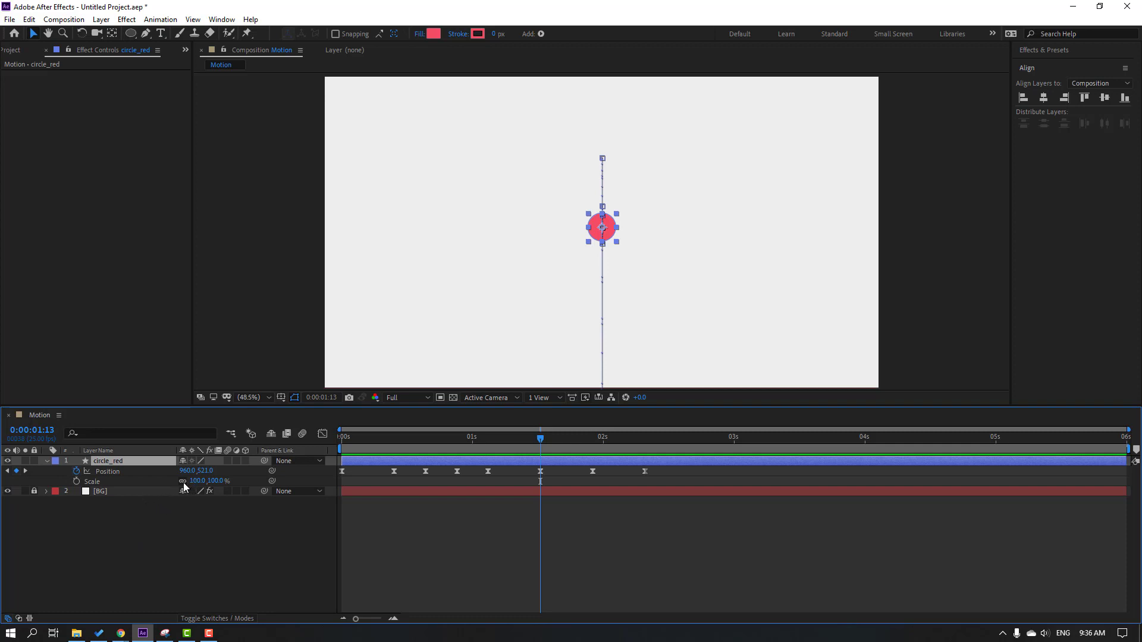
pyautogui.click(76, 482)
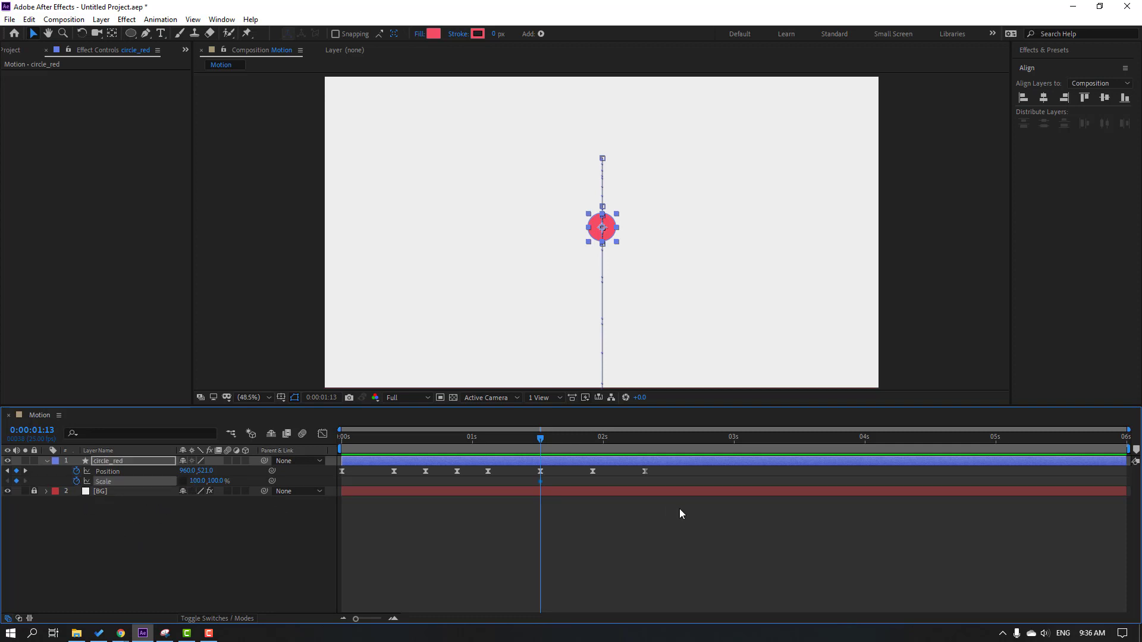
pyautogui.moveTo(547, 445); pyautogui.dragTo(596, 444)
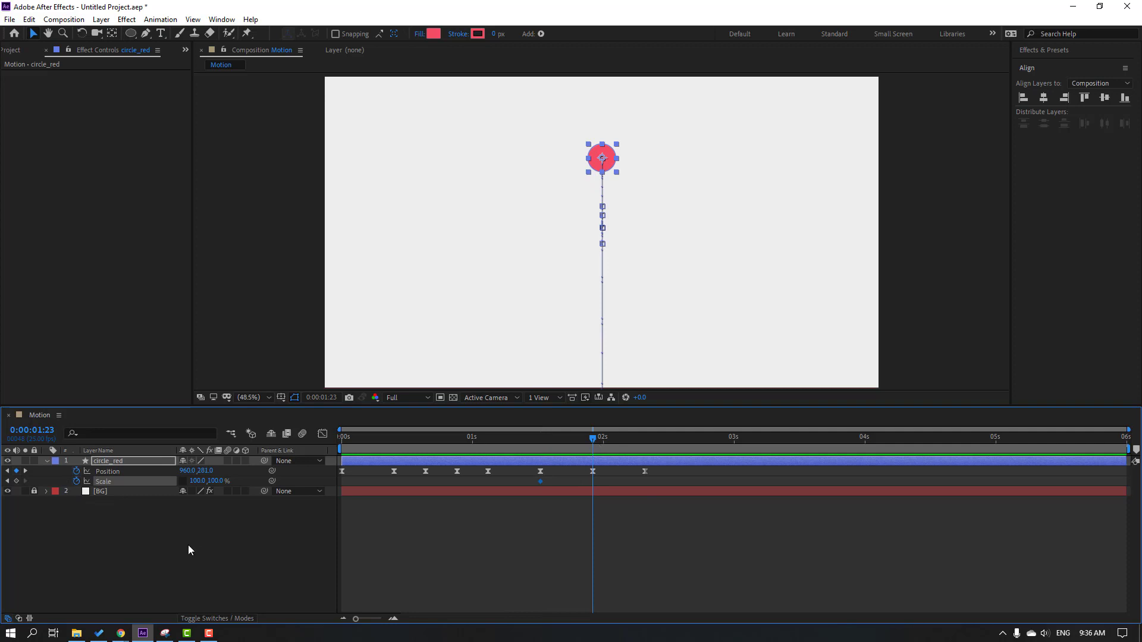
pyautogui.moveTo(215, 481); pyautogui.dragTo(240, 476)
pyautogui.moveTo(537, 438); pyautogui.dragTo(643, 433)
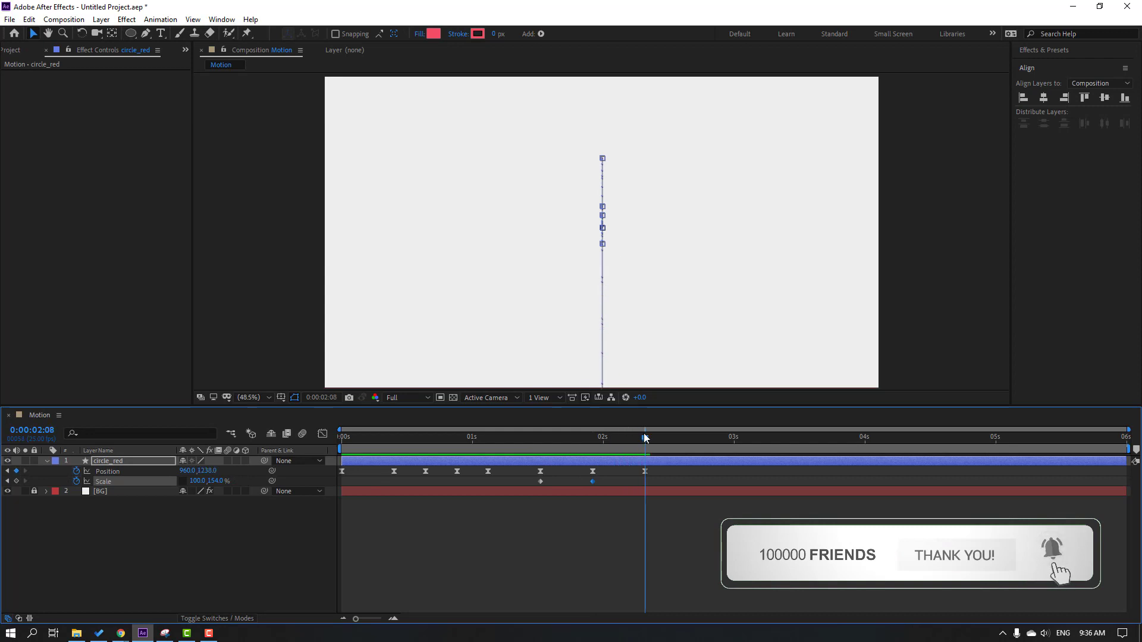
pyautogui.scroll(-2, 665, 303)
pyautogui.moveTo(215, 481); pyautogui.dragTo(526, 497)
pyautogui.click(672, 519)
# - Apply Easy Ease to the Scale keyframes and preview the animation
pyautogui.rightClick(540, 482)
pyautogui.moveTo(589, 473)
pyautogui.click(733, 512)
pyautogui.press('space')
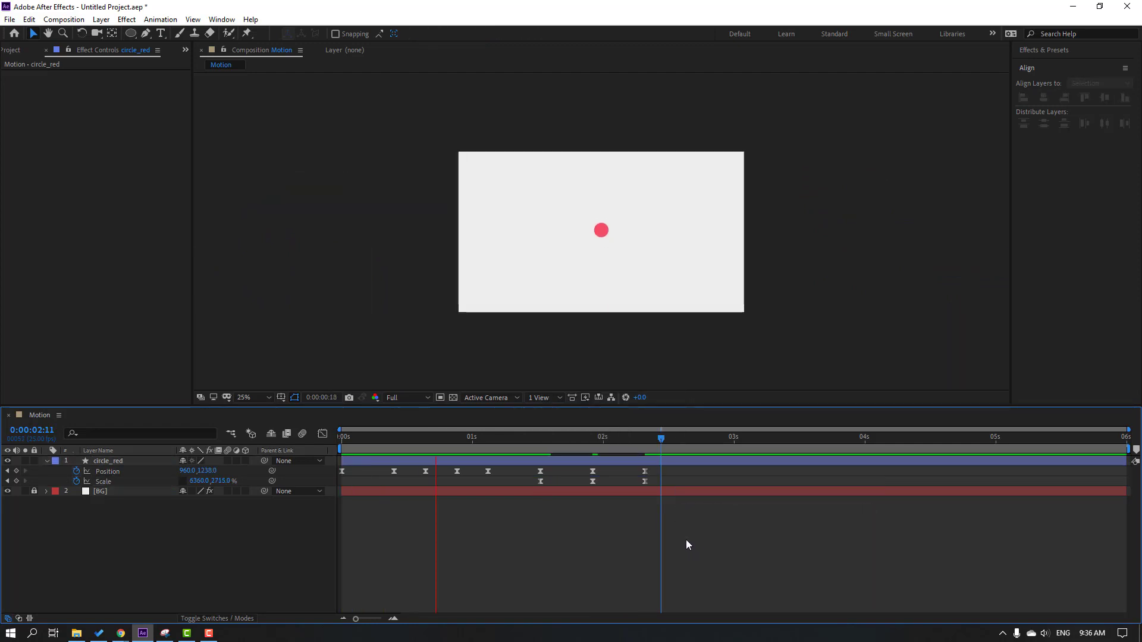
pyautogui.click(573, 338)
pyautogui.press('.')
pyautogui.click(557, 437)
# - Lengthen the ease on the jump keyframe in the speed graph, then preview from 1:09
pyautogui.moveTo(657, 470); pyautogui.dragTo(534, 487)
pyautogui.click(323, 434)
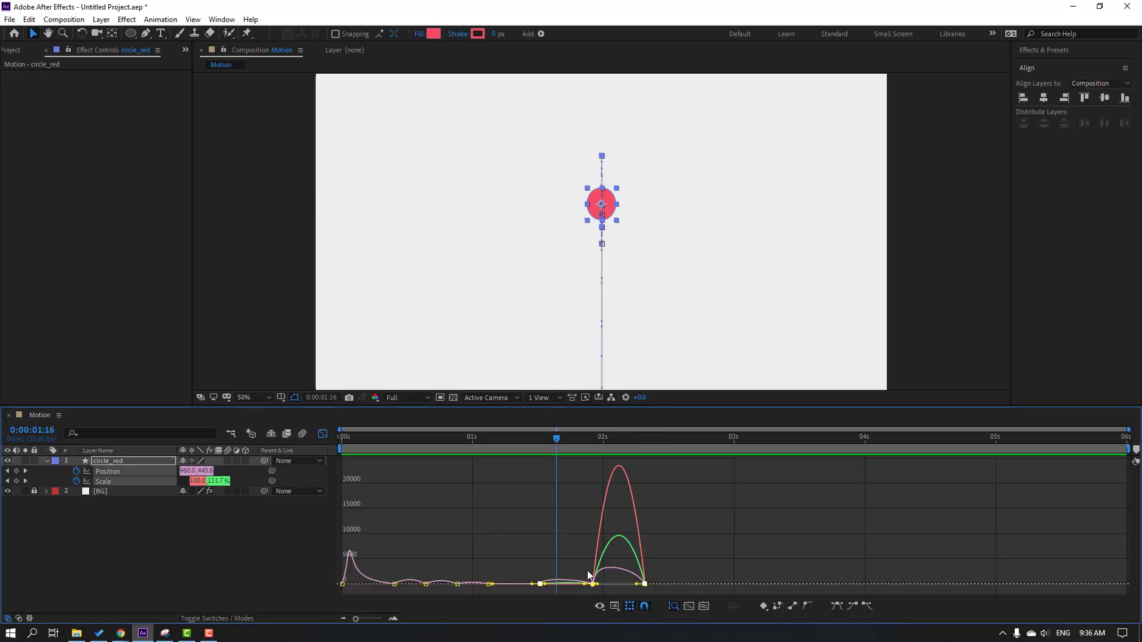
pyautogui.press('=')
pyautogui.press('=')
pyautogui.press('=')
pyautogui.click(458, 441)
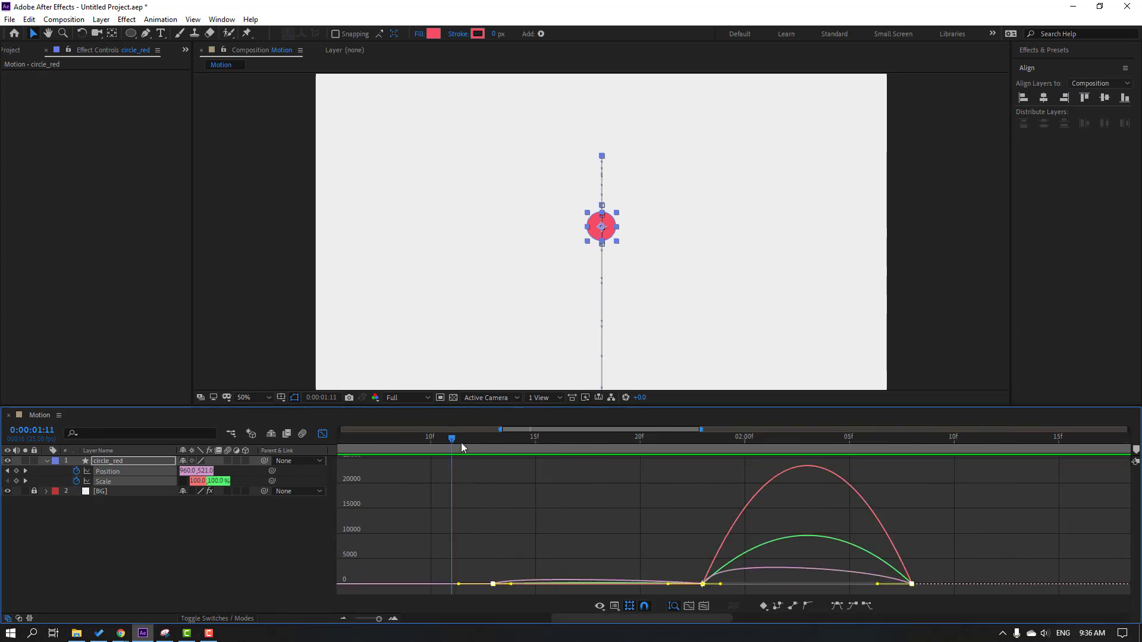
pyautogui.press('-')
pyautogui.click(448, 445)
pyautogui.press('pagedown')
pyautogui.press('pagedown')
pyautogui.press('pagedown')
pyautogui.press('pagedown')
pyautogui.click(455, 582)
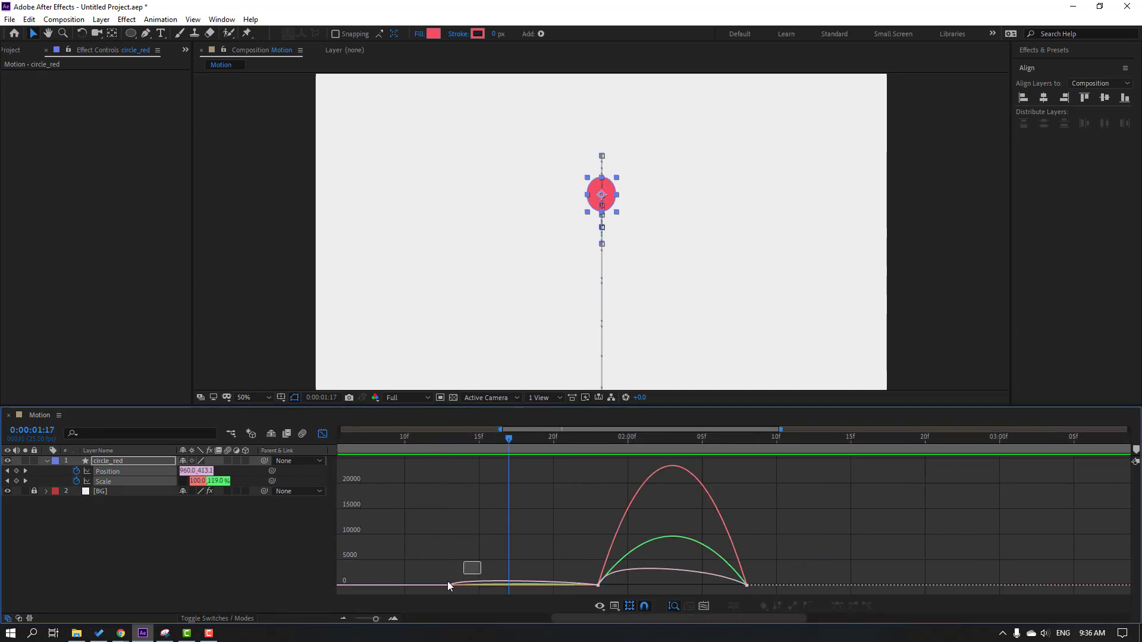
pyautogui.click(456, 583)
pyautogui.moveTo(473, 585); pyautogui.dragTo(506, 586)
pyautogui.moveTo(404, 441); pyautogui.dragTo(390, 442)
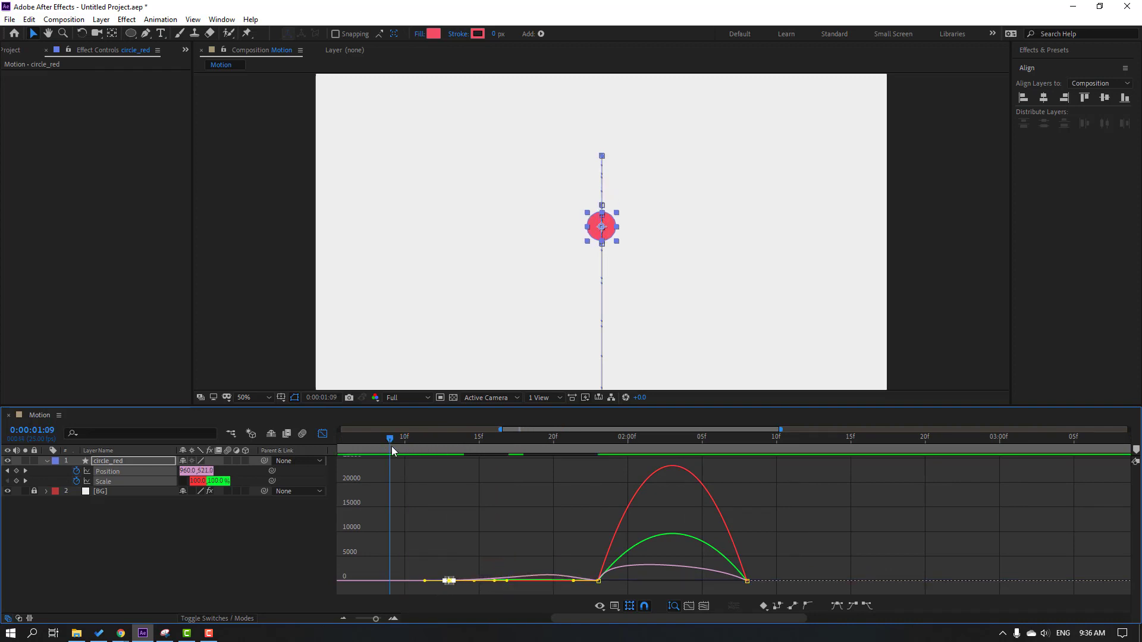
pyautogui.press('b')
pyautogui.press('space')
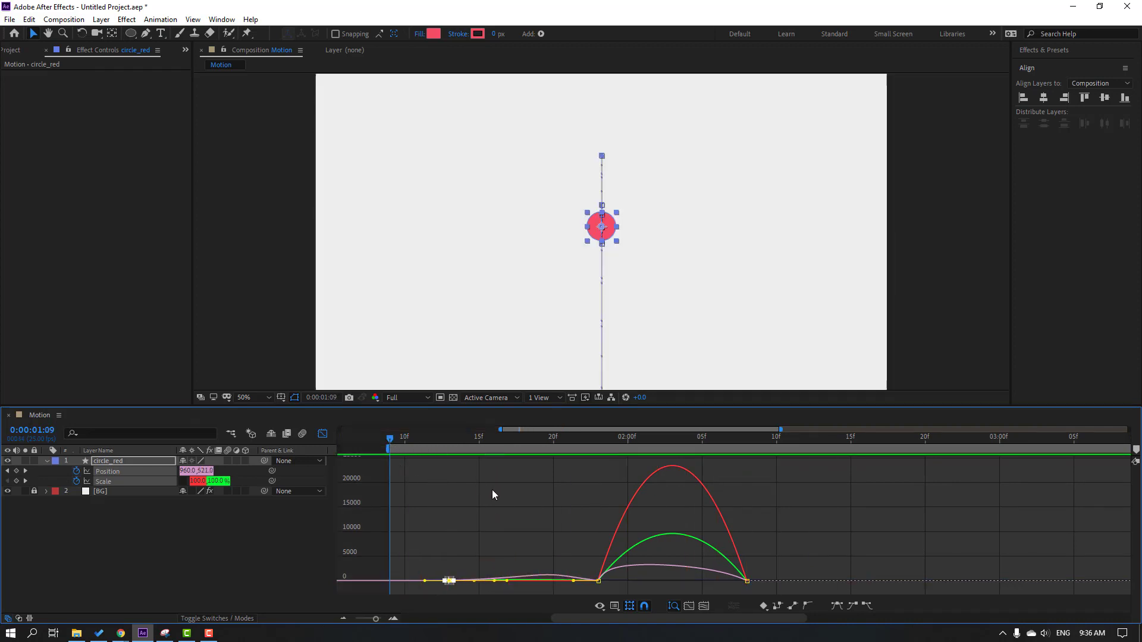
pyautogui.press('space')
# - Sharpen the red speed curve's peak and stretch the green curve's ease to about 64.6% influence
pyautogui.moveTo(579, 561); pyautogui.dragTo(790, 573)
pyautogui.click(809, 553)
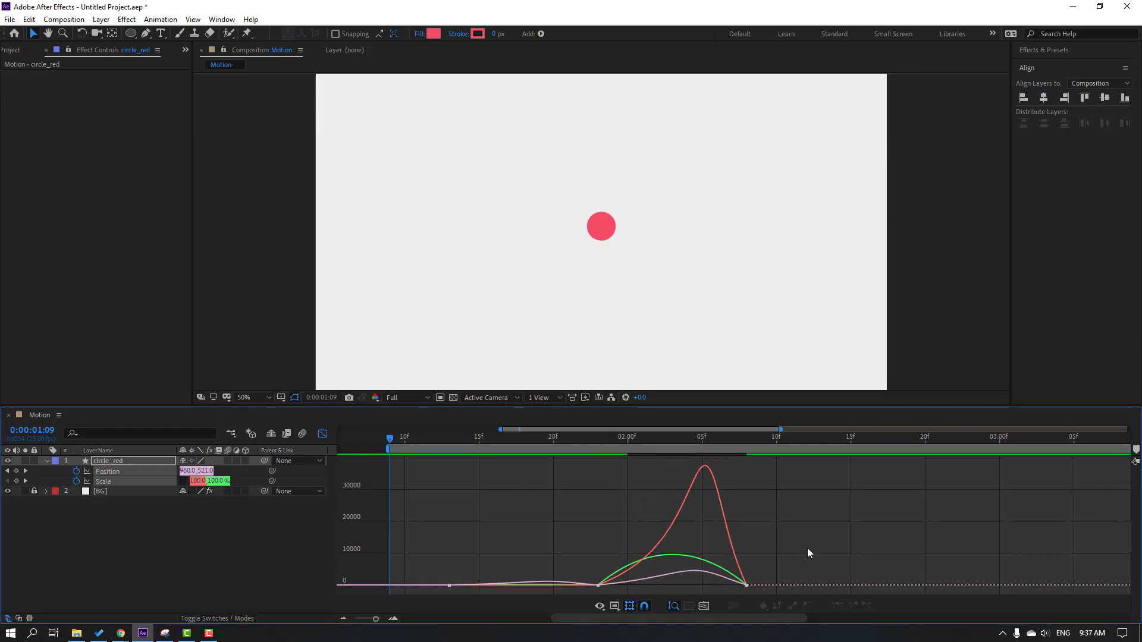
pyautogui.press('space')
pyautogui.click(681, 556)
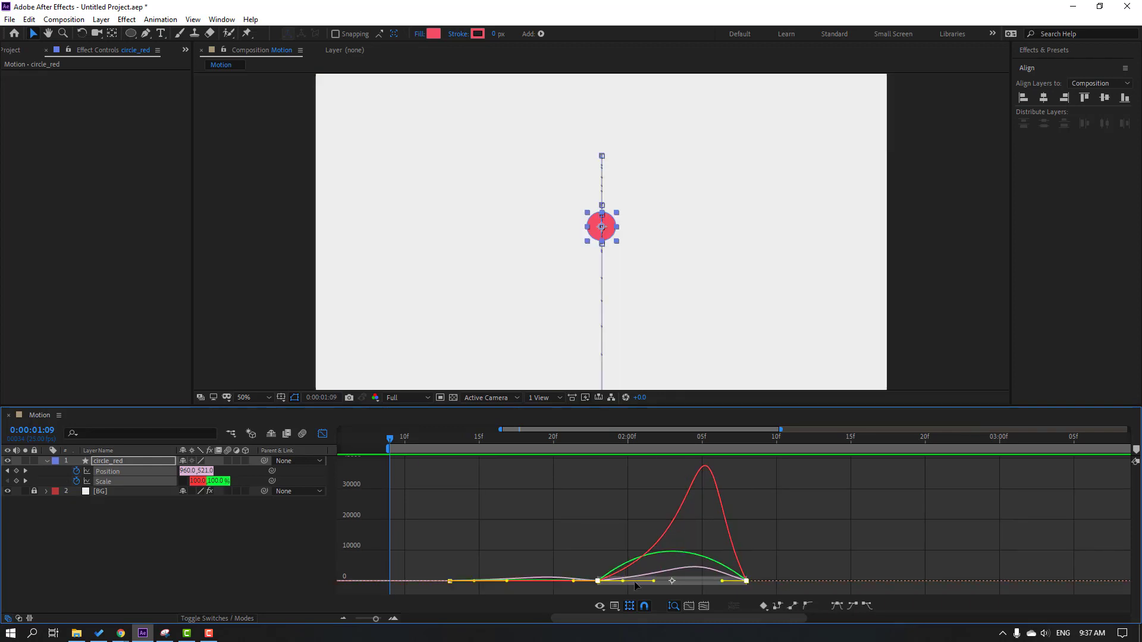
pyautogui.moveTo(623, 586); pyautogui.dragTo(648, 581)
pyautogui.press('space')
pyautogui.press('space')
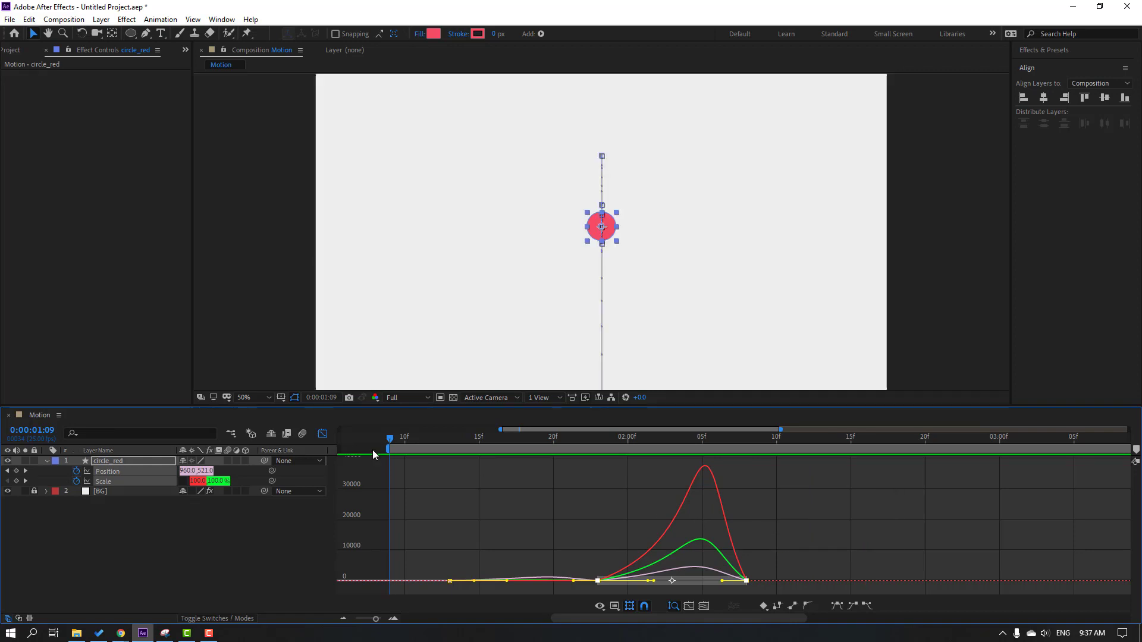
pyautogui.click(322, 434)
pyautogui.click(497, 550)
pyautogui.keyDown('alt'); pyautogui.scroll(-3, 505, 549); pyautogui.keyUp('alt')
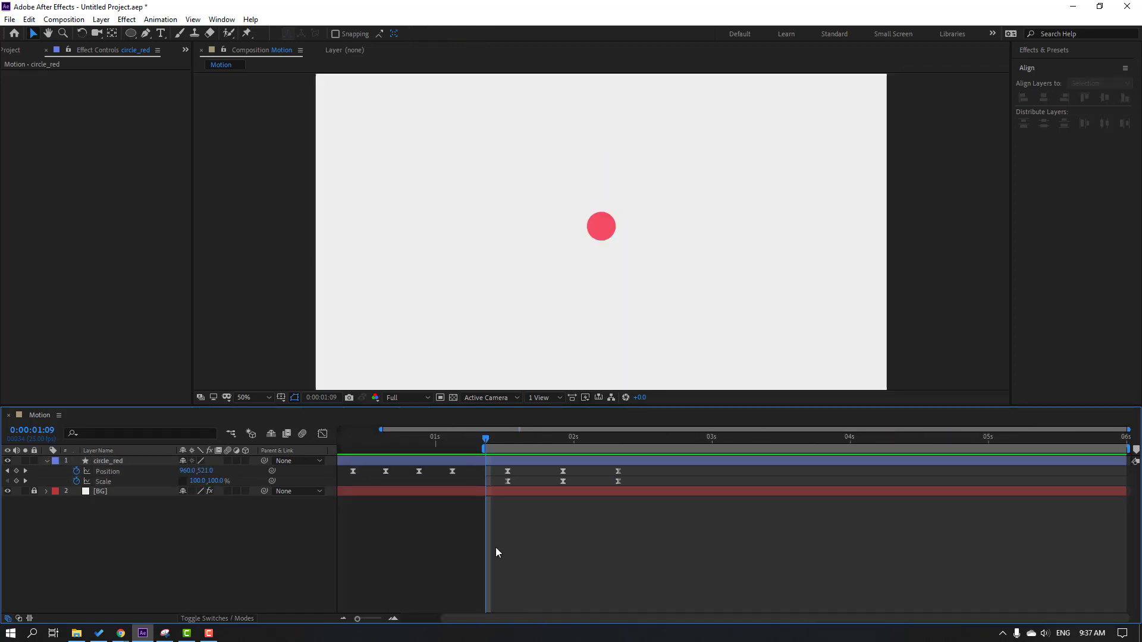
pyautogui.click(102, 462)
pyautogui.keyDown('alt'); pyautogui.scroll(-2, 437, 580); pyautogui.keyUp('alt')
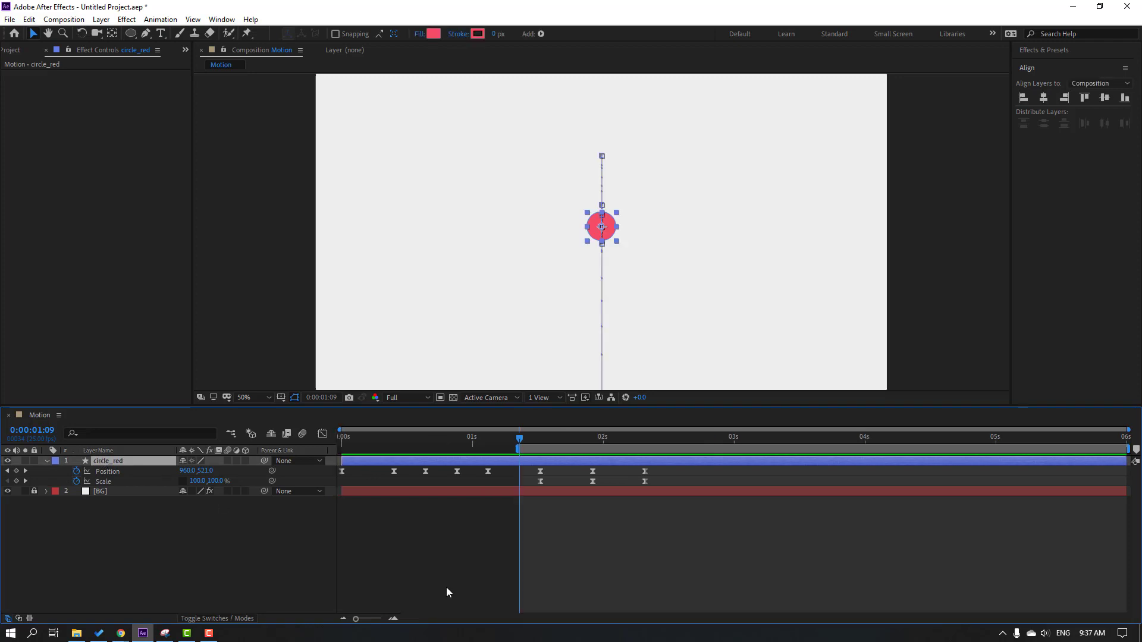
# - Duplicate circle_red and rename the copy circle_yellow
pyautogui.hotkey('ctrl', 'd')
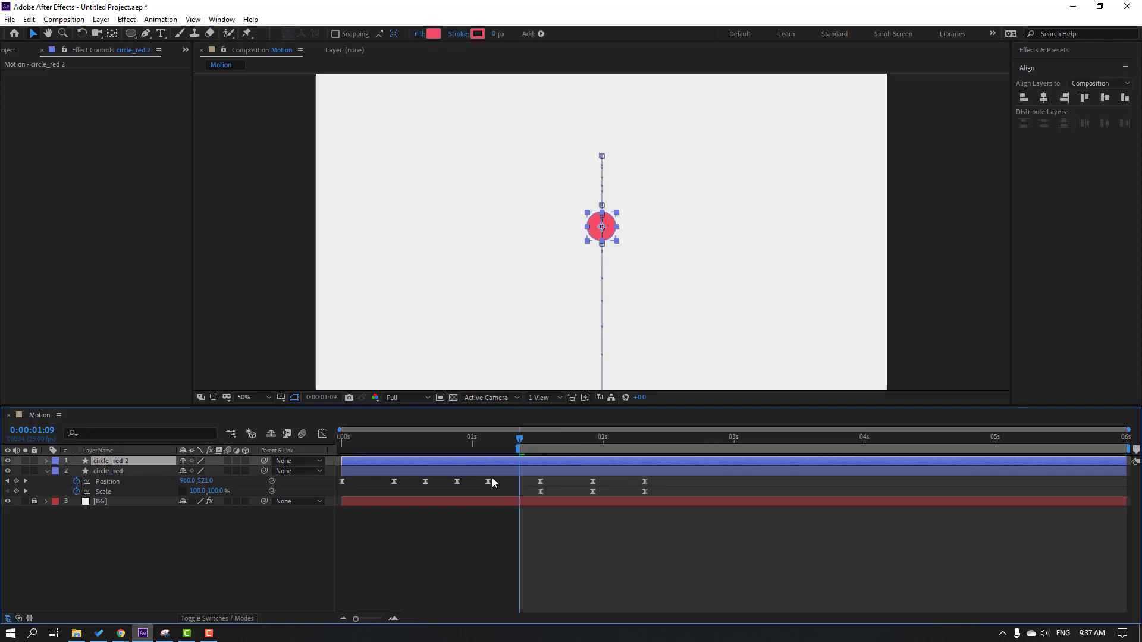
pyautogui.moveTo(516, 447); pyautogui.dragTo(343, 469)
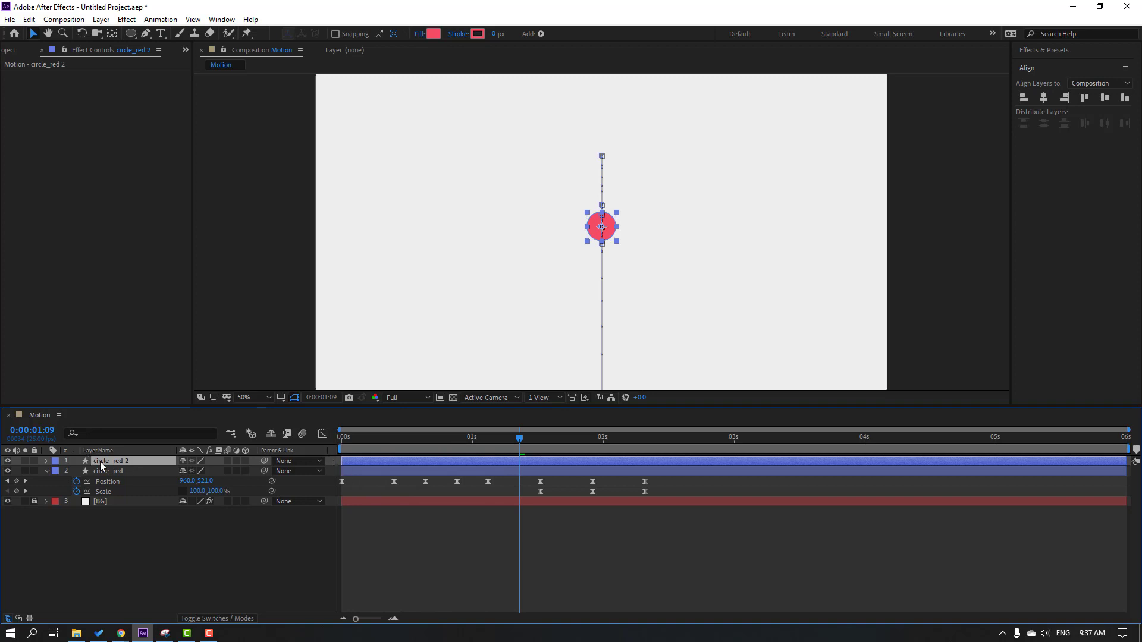
pyautogui.press('Return')
pyautogui.press('Right')
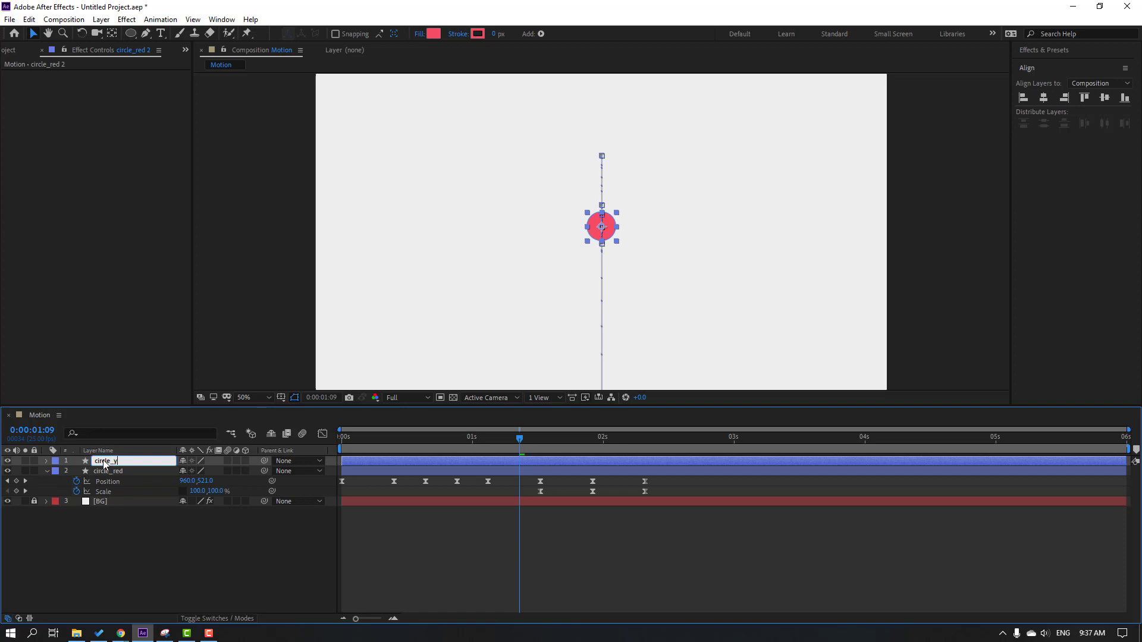
pyautogui.write('yellow')
pyautogui.press('Return')
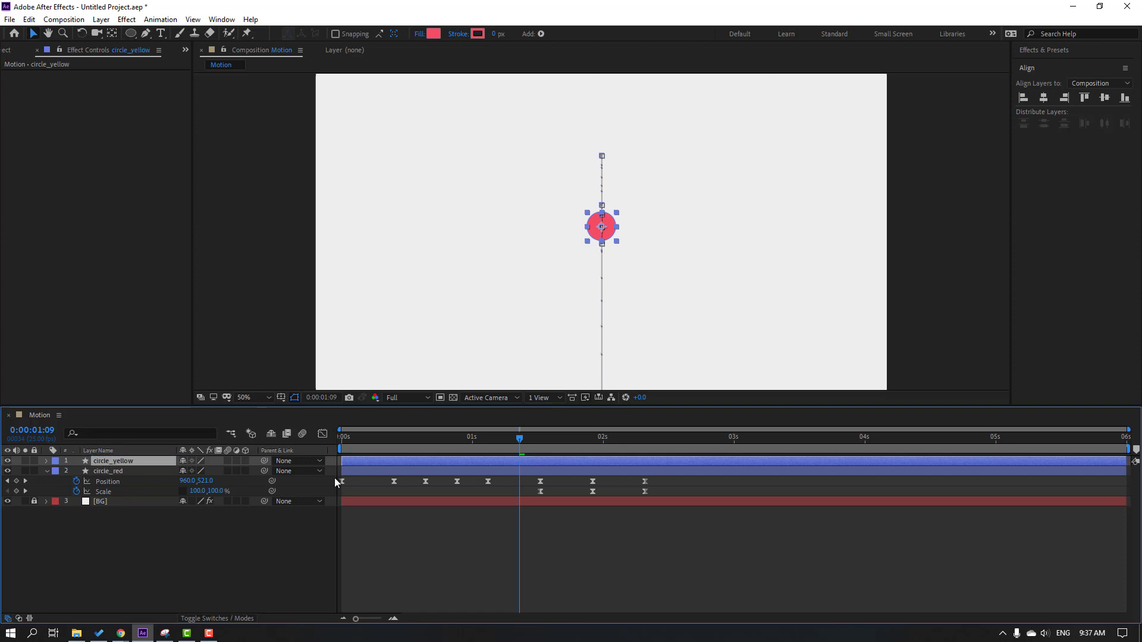
# - Split the yellow layer at 0:00:01:13 and delete its first half
pyautogui.press('u')
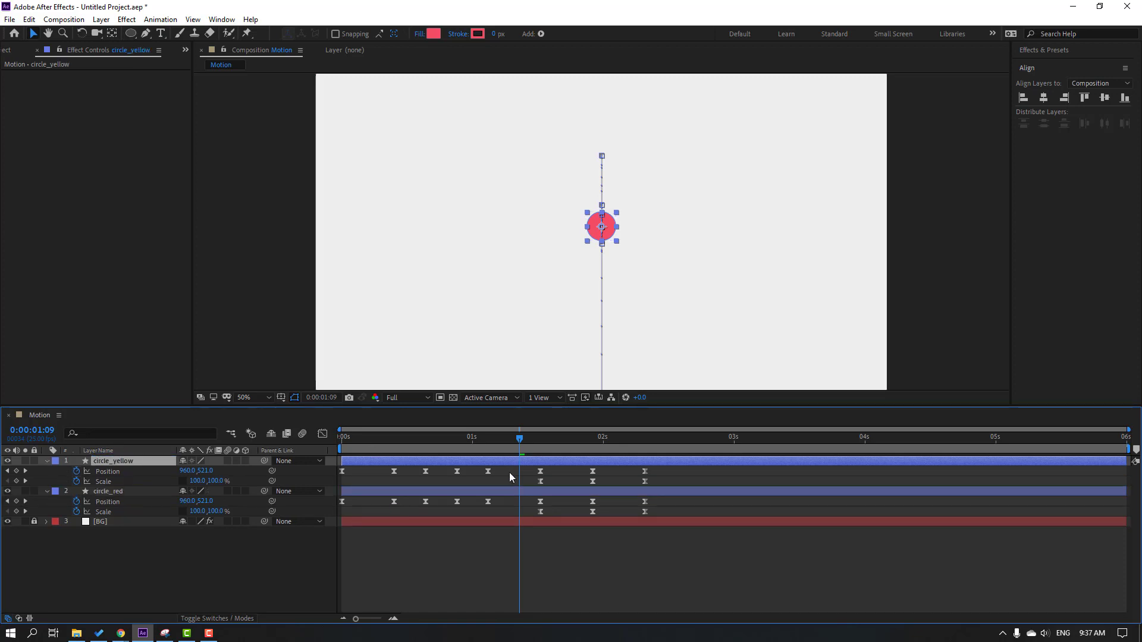
pyautogui.moveTo(526, 439); pyautogui.dragTo(540, 443)
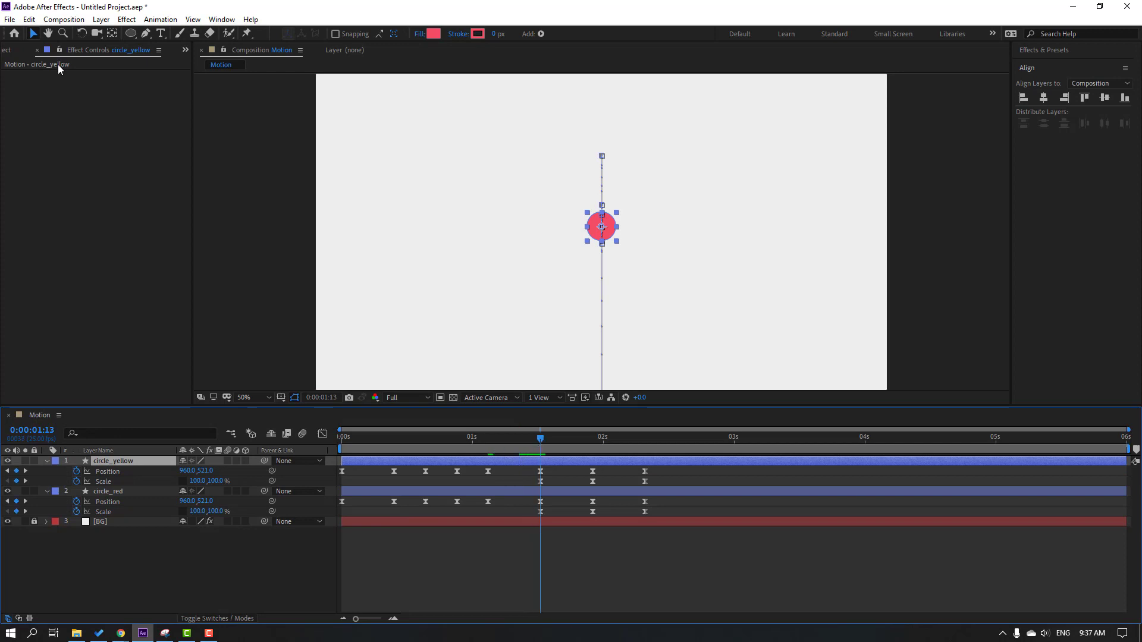
pyautogui.click(29, 19)
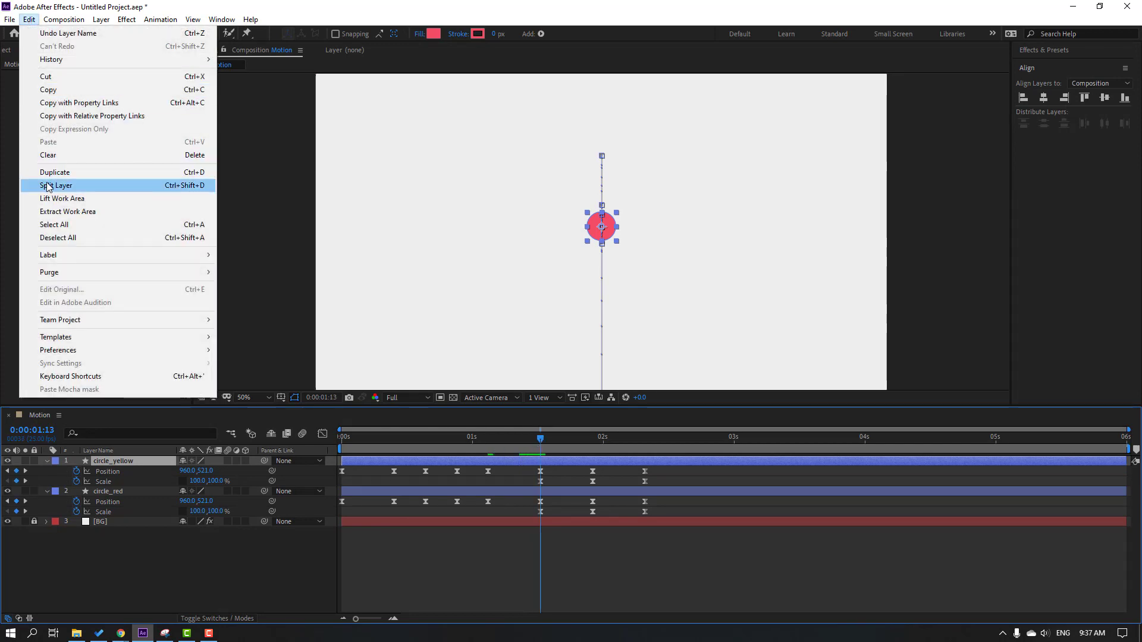
pyautogui.click(197, 187)
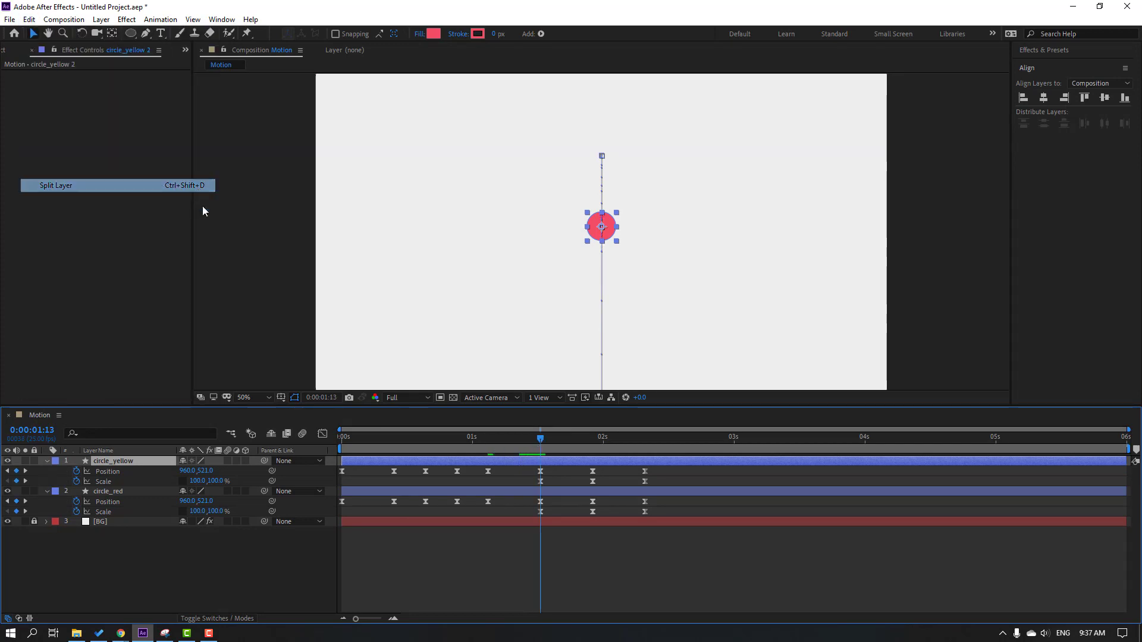
pyautogui.click(515, 473)
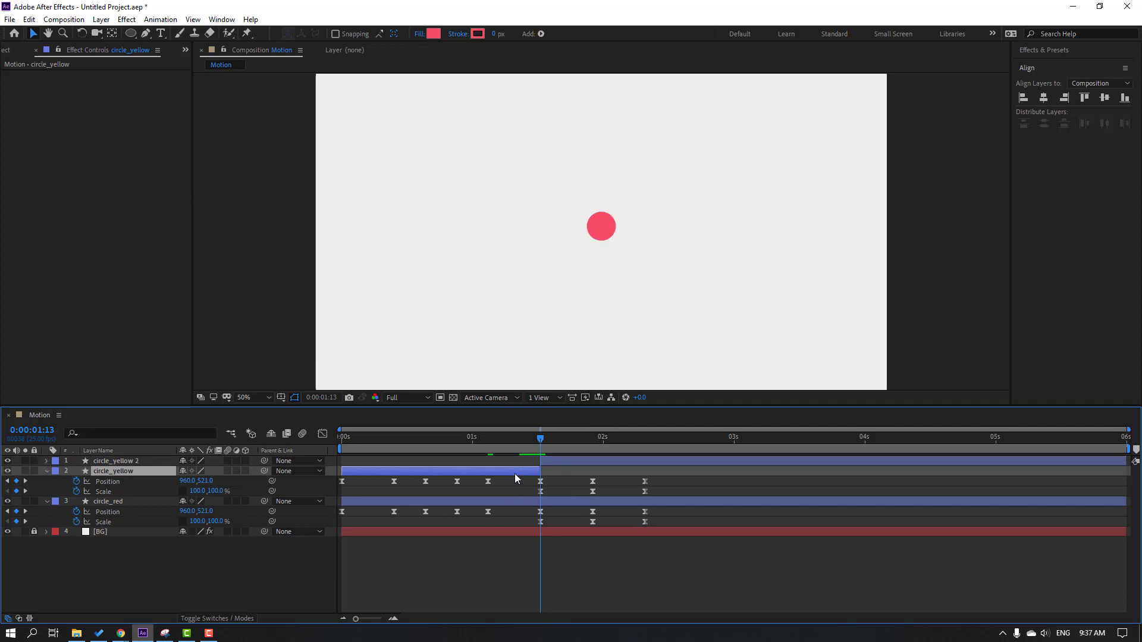
pyautogui.press('Delete')
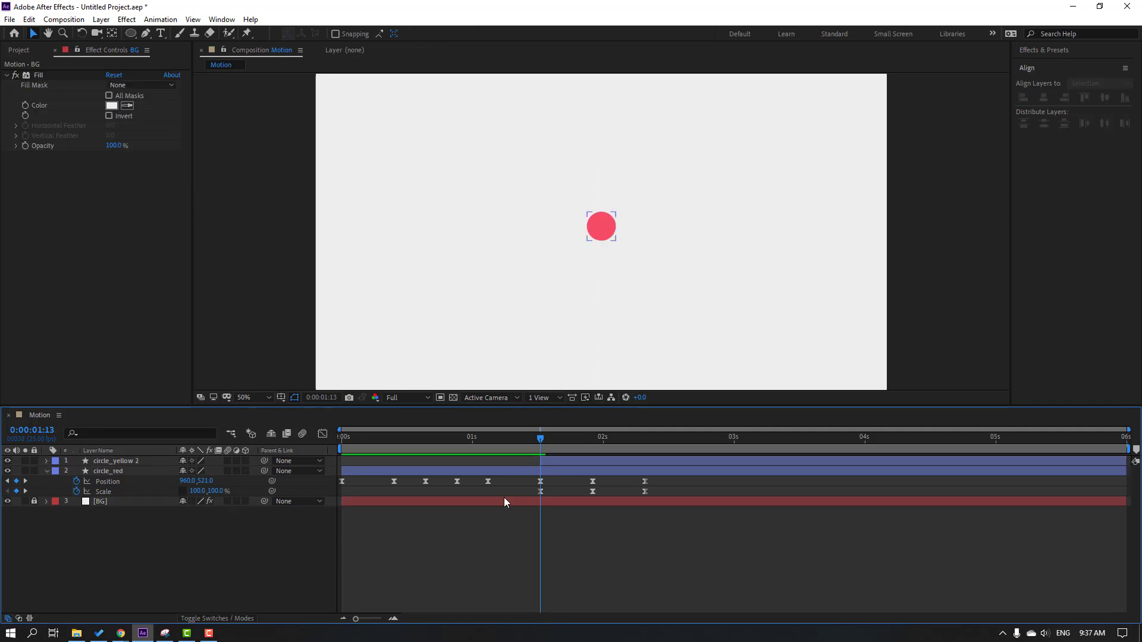
# - Duplicate circle_yellow 2 and name the new layer 'circleblue'
pyautogui.click(116, 462)
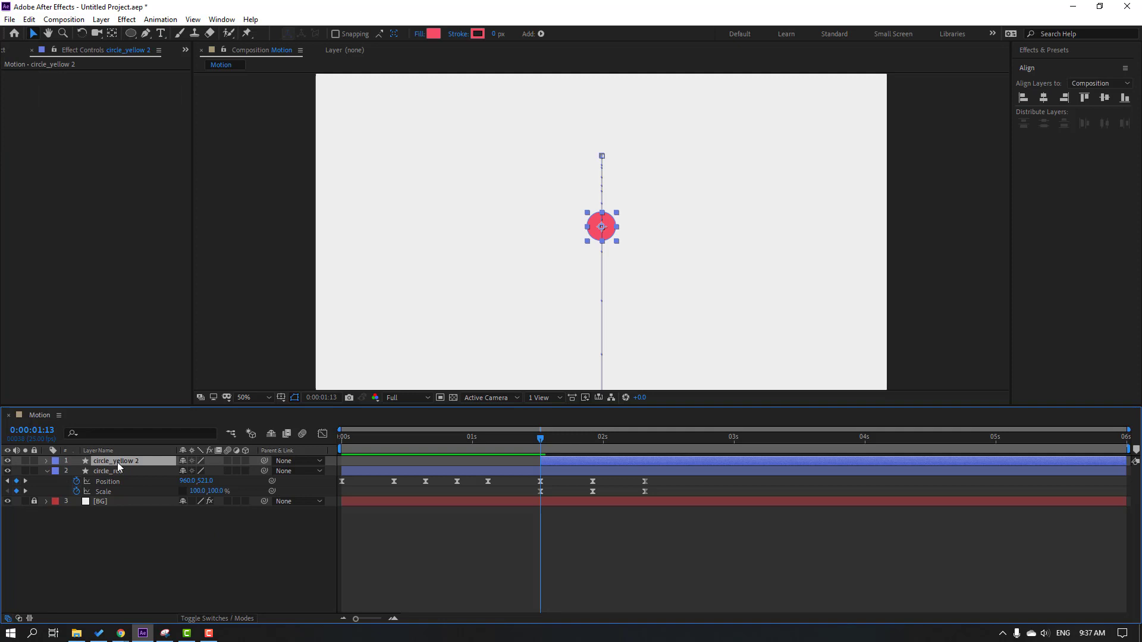
pyautogui.hotkey('ctrl', 'd')
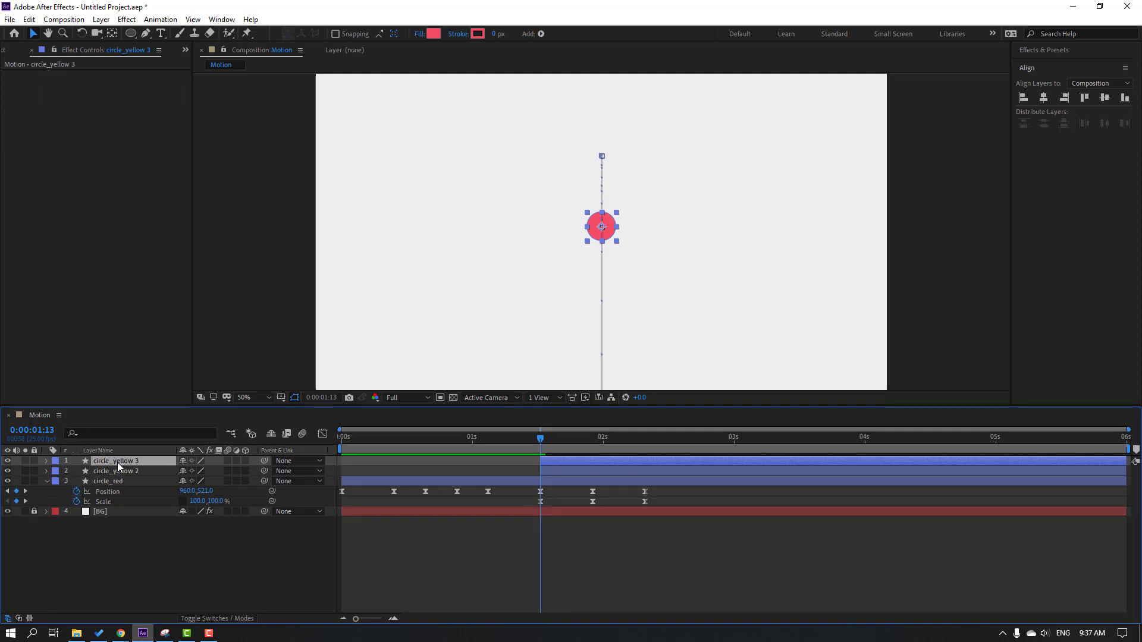
pyautogui.press('Return')
pyautogui.click(145, 461)
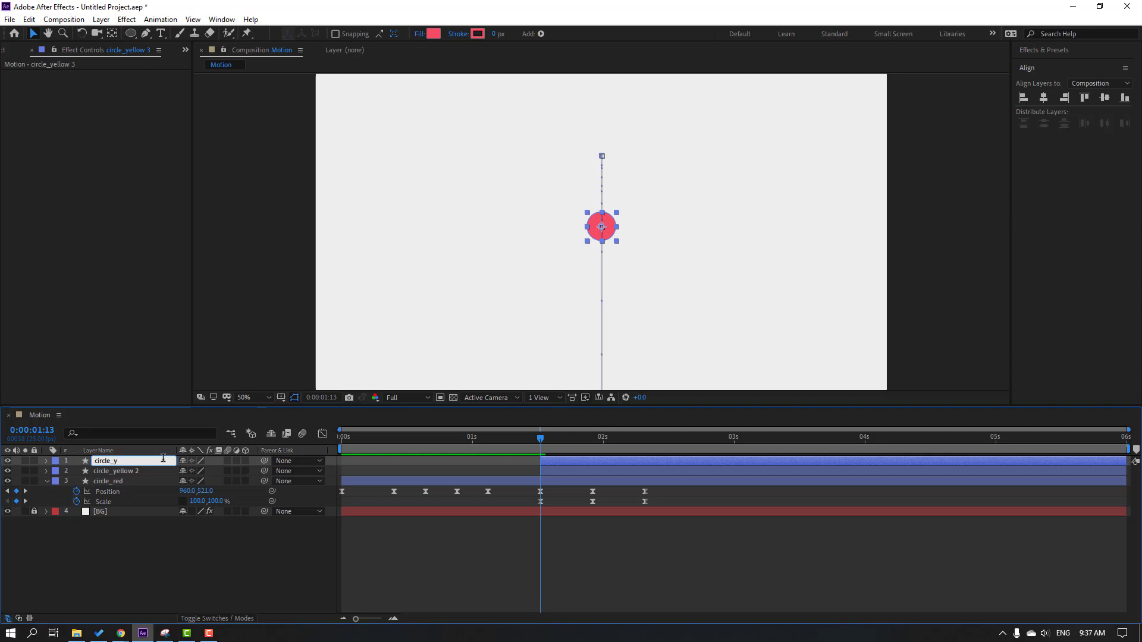
pyautogui.write('circleblue')
pyautogui.press('Return')
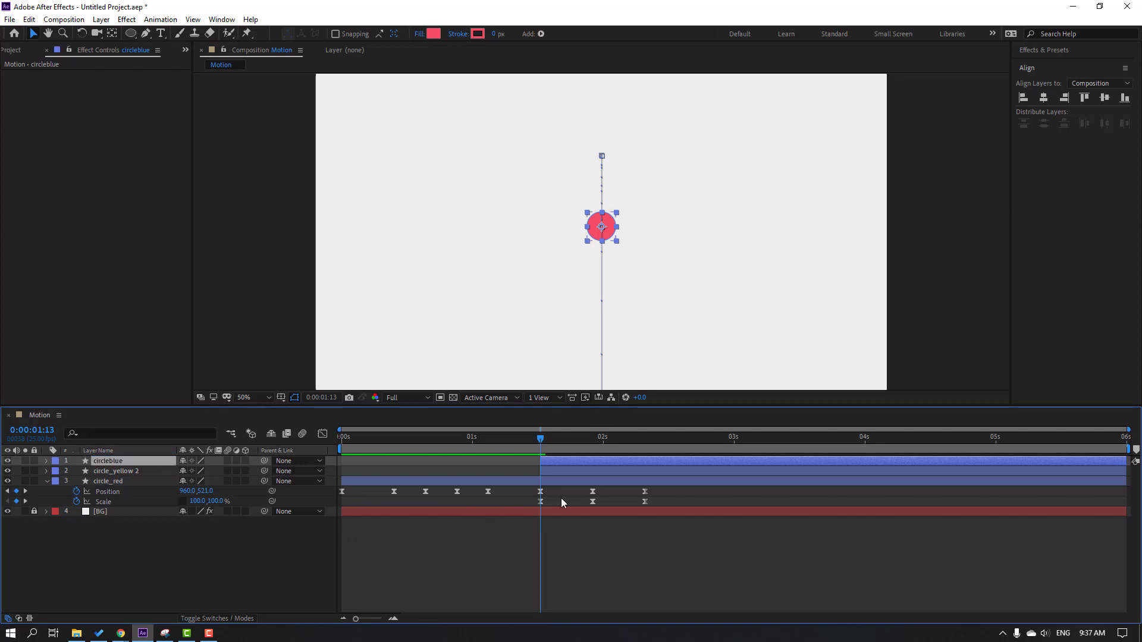
# - Set circle_yellow 2's fill colour to yellow FCCE52
pyautogui.click(126, 473)
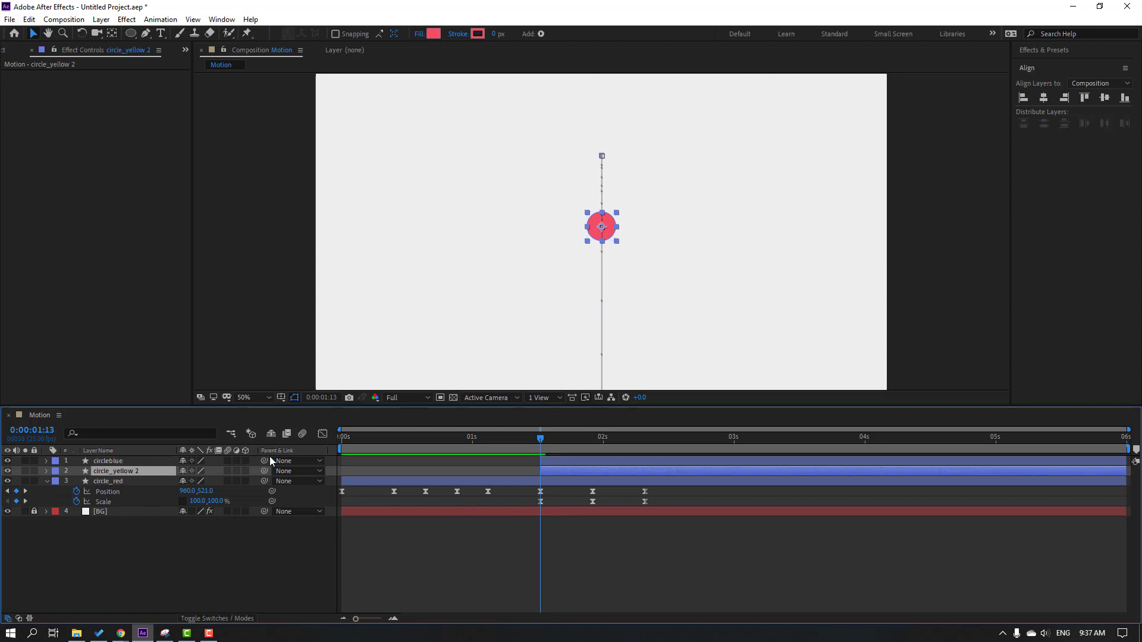
pyautogui.click(432, 33)
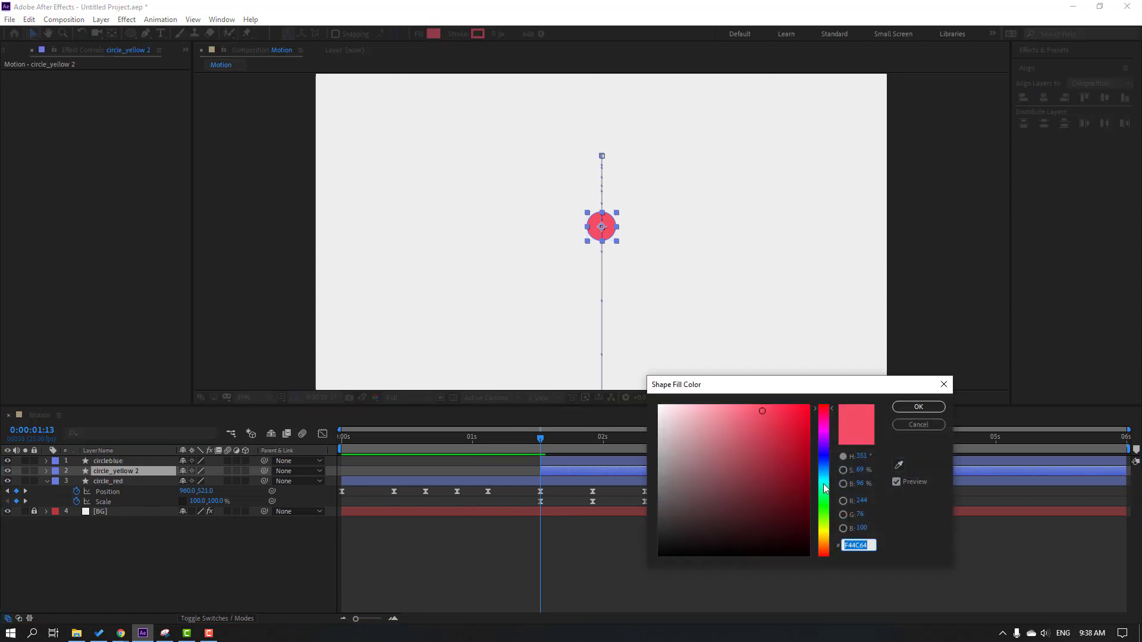
pyautogui.click(823, 539)
pyautogui.moveTo(776, 409); pyautogui.dragTo(760, 406)
pyautogui.click(906, 410)
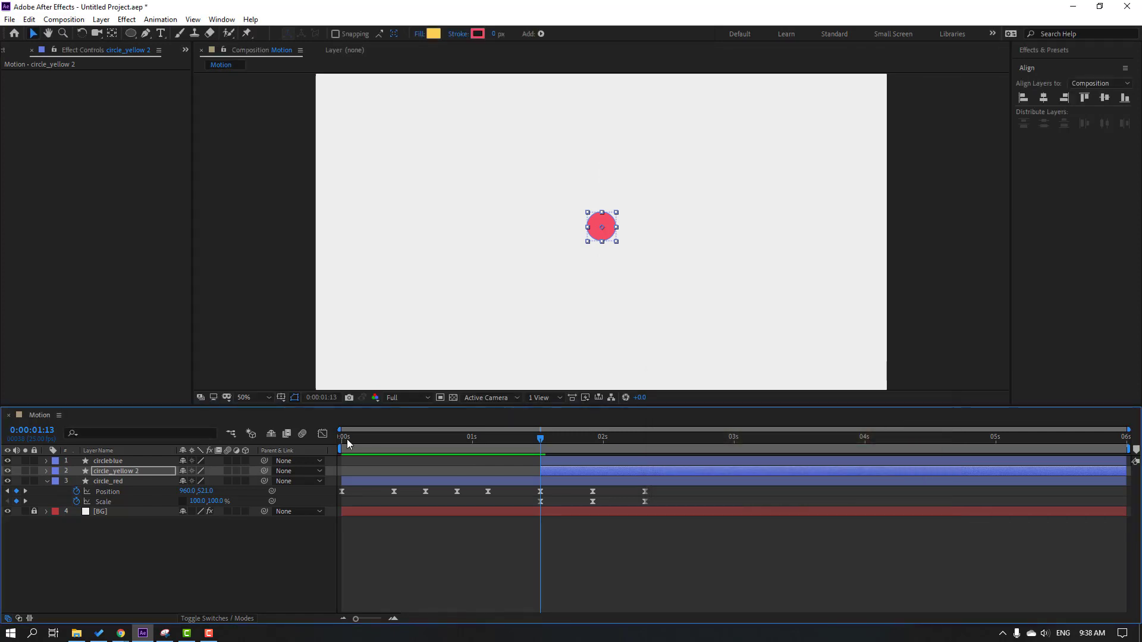
# - Set circleblue's fill colour to light blue 6DB1FD
pyautogui.click(98, 463)
pyautogui.click(25, 461)
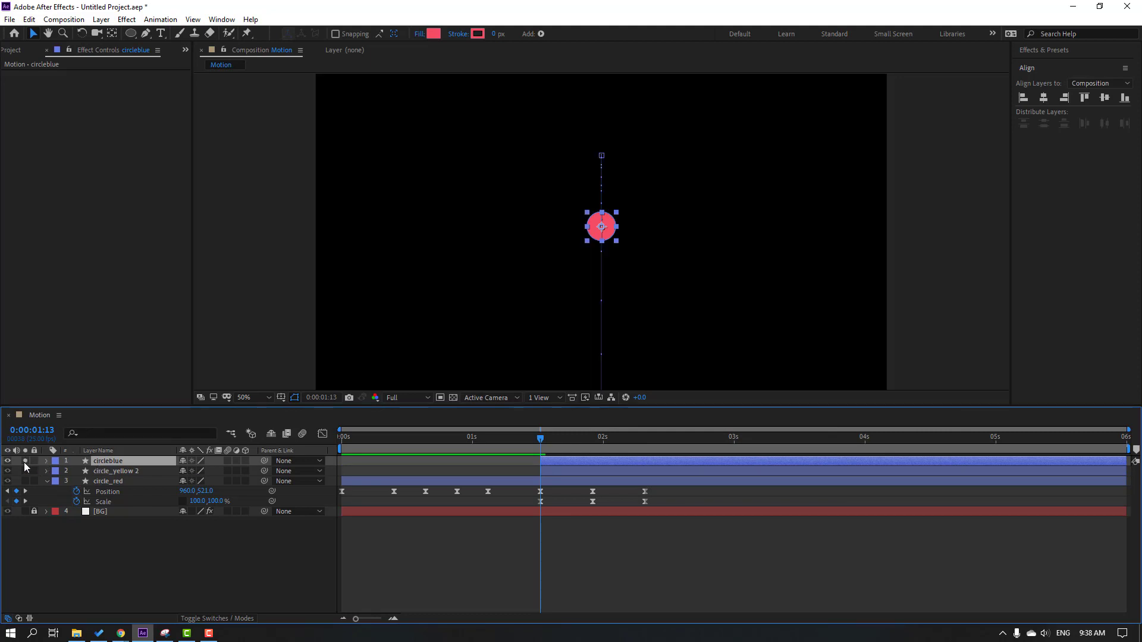
pyautogui.click(433, 33)
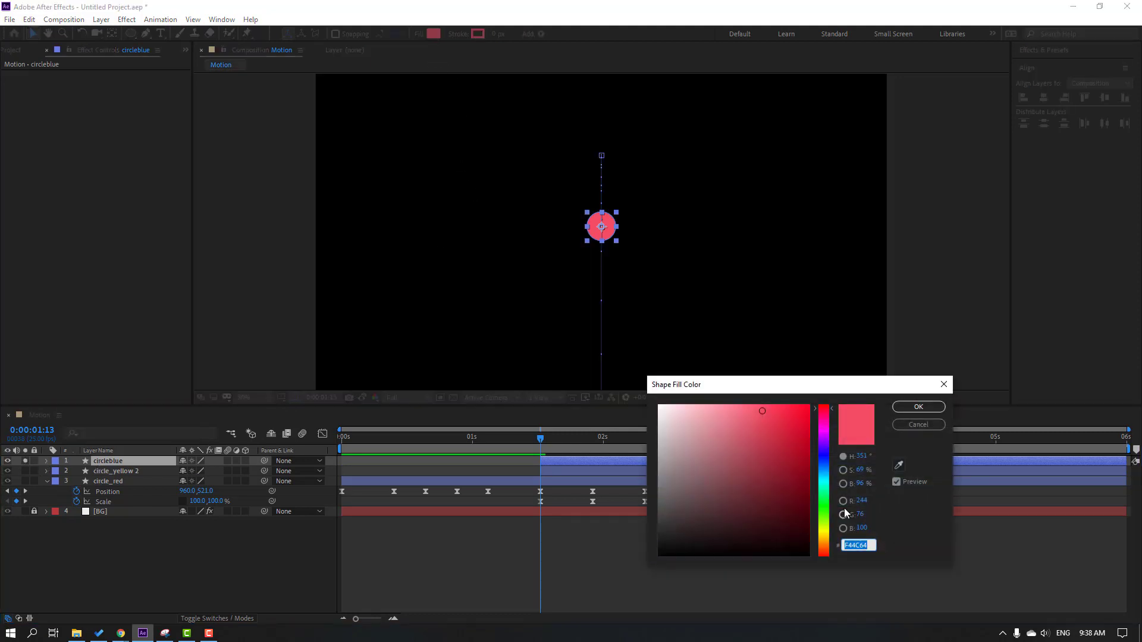
pyautogui.click(826, 470)
pyautogui.moveTo(774, 431); pyautogui.dragTo(743, 406)
pyautogui.click(919, 407)
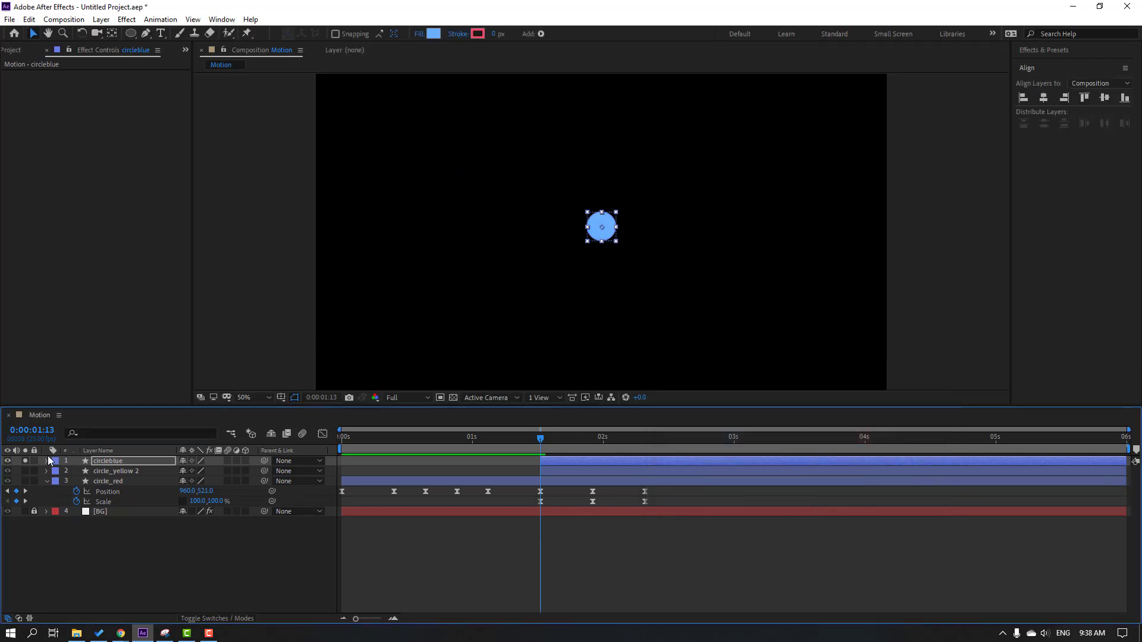
pyautogui.click(25, 460)
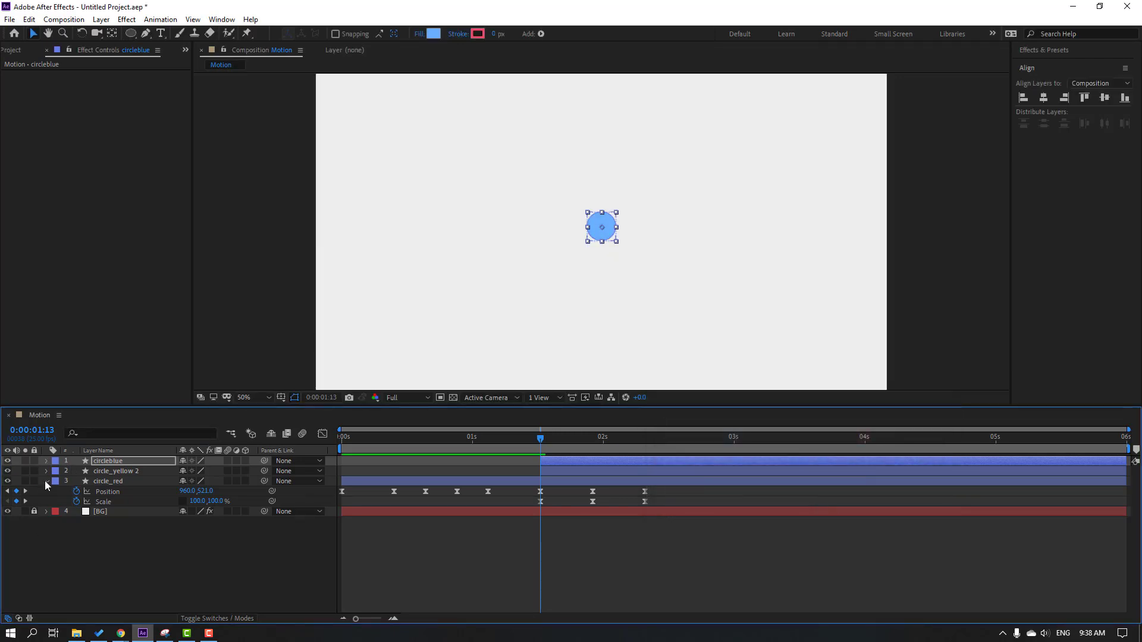
pyautogui.click(46, 481)
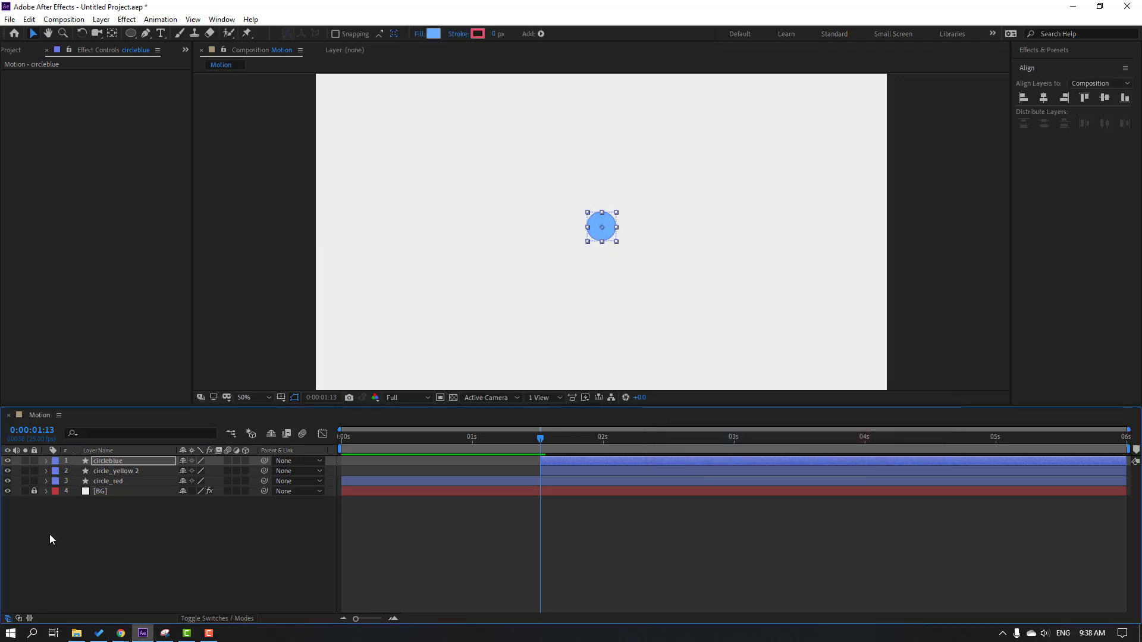
# - Slide circle_yellow 2's layer bar slightly later and scrub through the staggered timing
pyautogui.click(141, 583)
pyautogui.click(109, 471)
pyautogui.moveTo(555, 473); pyautogui.dragTo(581, 463)
pyautogui.click(119, 465)
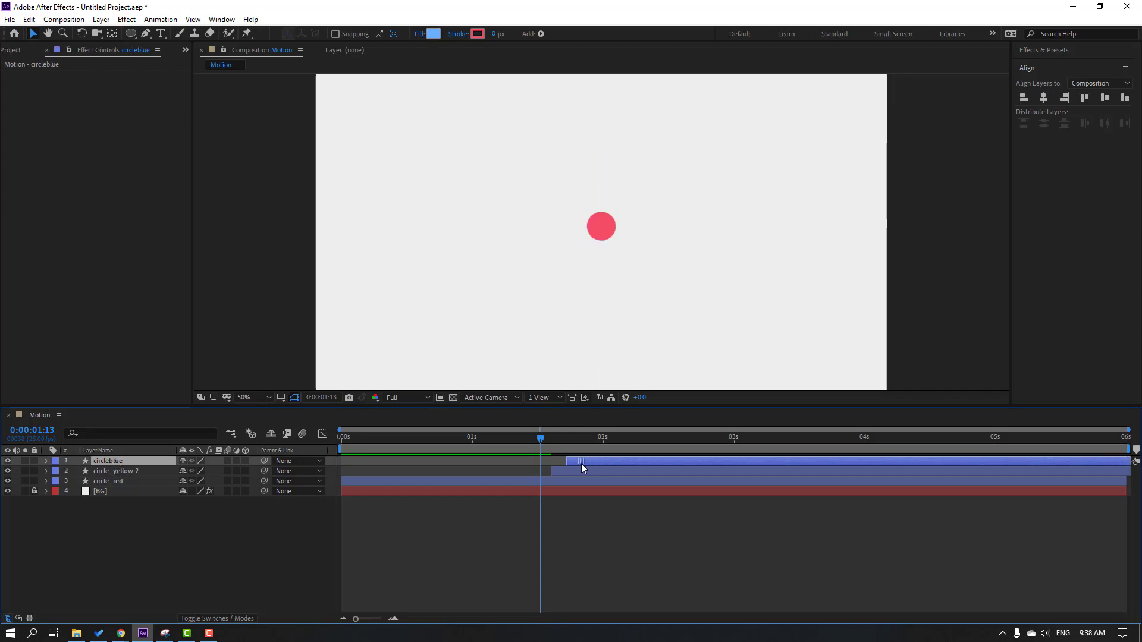
pyautogui.moveTo(523, 439); pyautogui.dragTo(688, 521)
# - End the work area at 3:01 and preview the staggered burst
pyautogui.moveTo(698, 431); pyautogui.dragTo(738, 438)
pyautogui.press('n')
pyautogui.press('space')
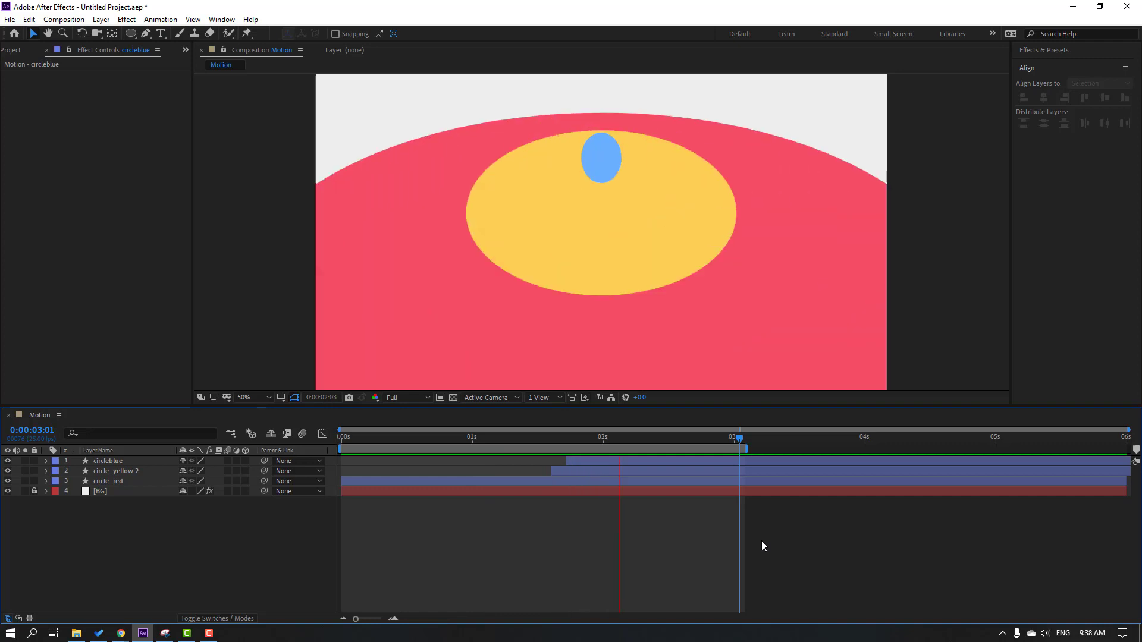
# - Shift circle_red's final Position and Scale keyframes two frames earlier
pyautogui.click(562, 439)
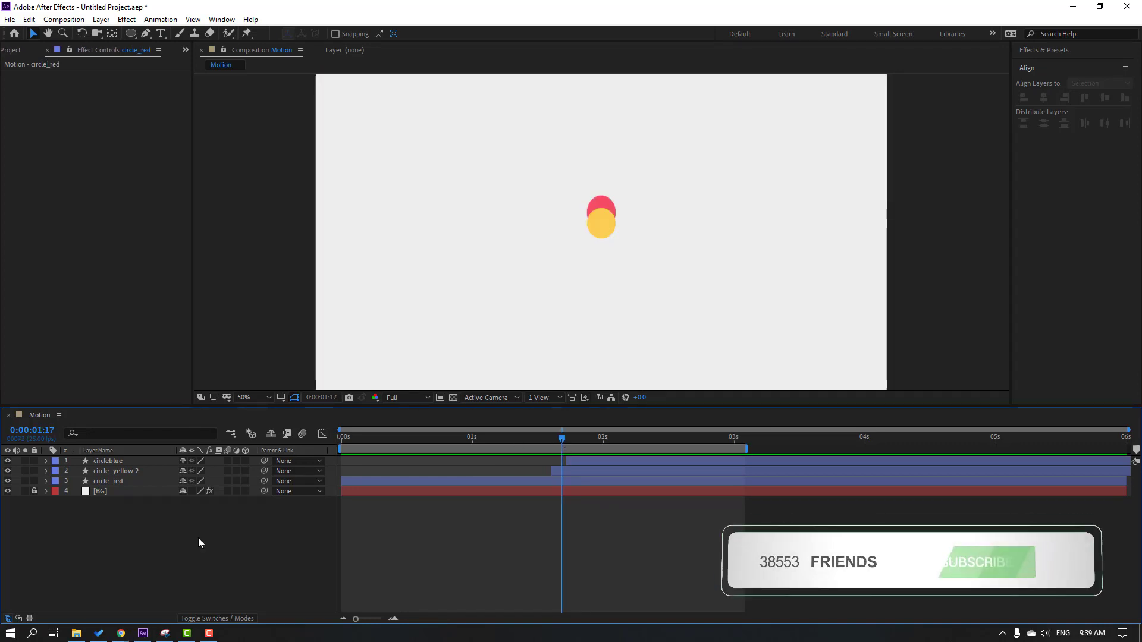
pyautogui.click(109, 480)
pyautogui.keyDown('shift'); pyautogui.click(109, 462); pyautogui.keyUp('shift')
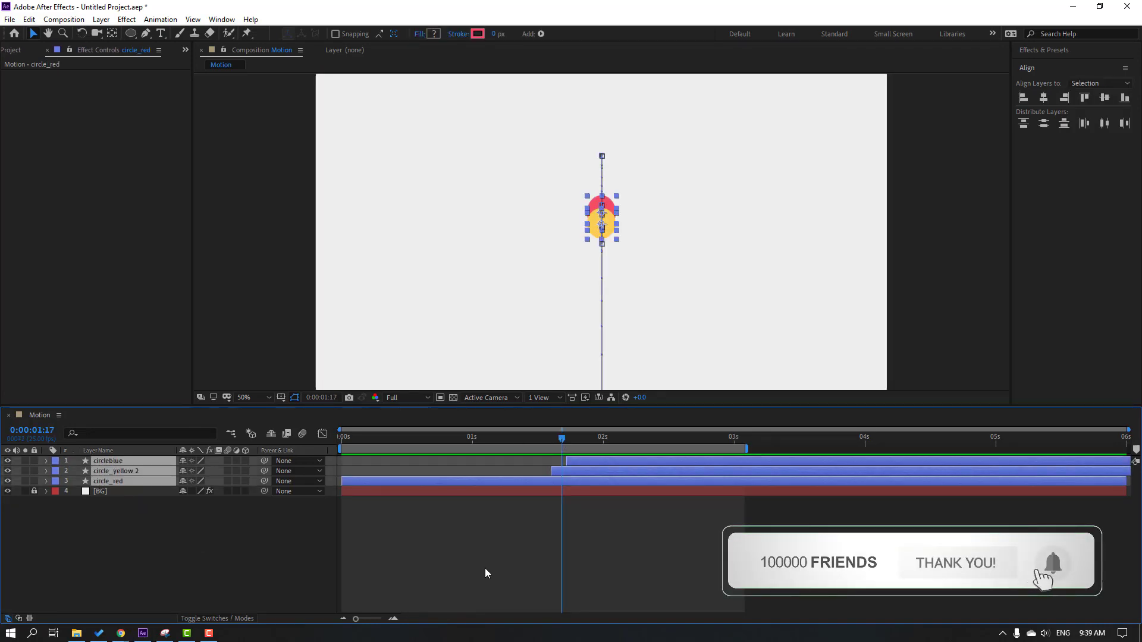
pyautogui.press('u')
pyautogui.click(697, 583)
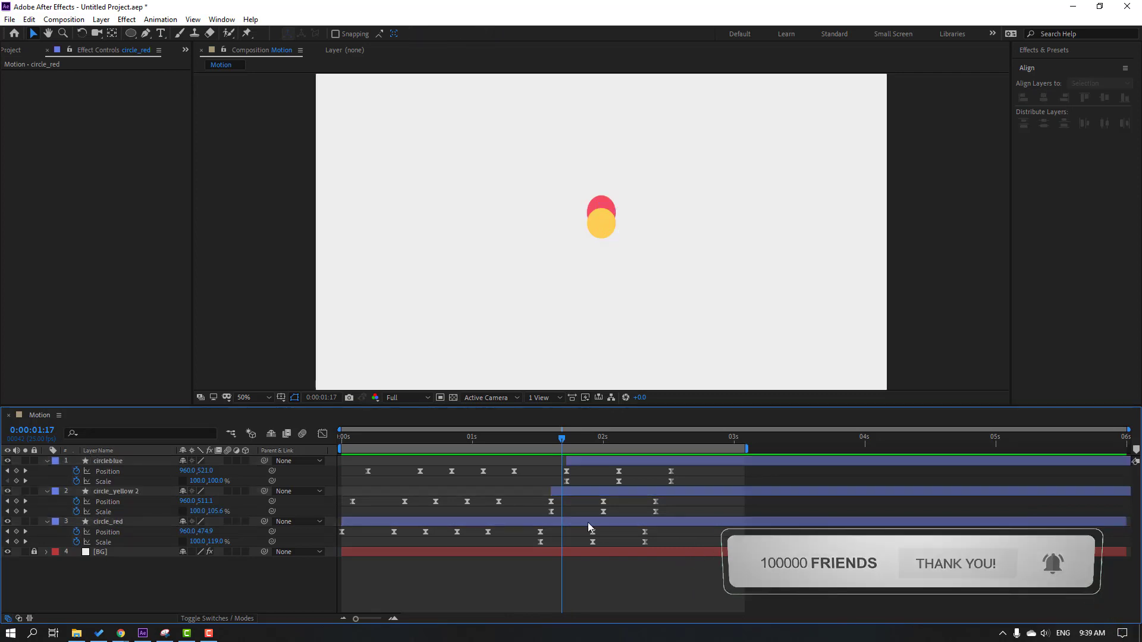
pyautogui.moveTo(657, 533); pyautogui.dragTo(523, 551)
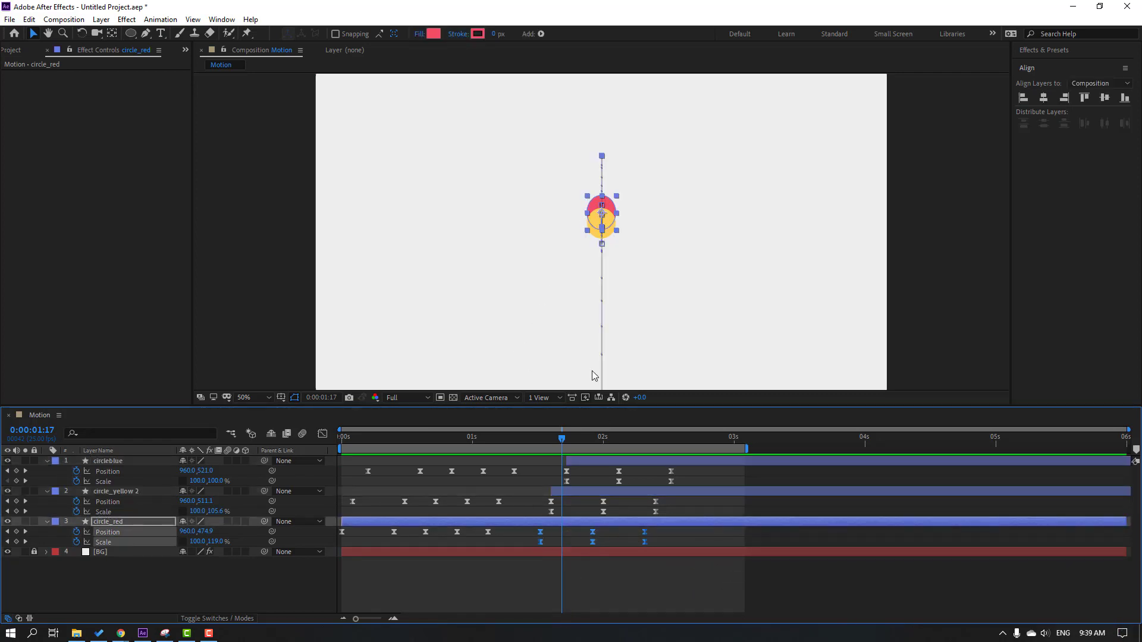
pyautogui.moveTo(540, 541); pyautogui.dragTo(509, 541)
pyautogui.click(568, 501)
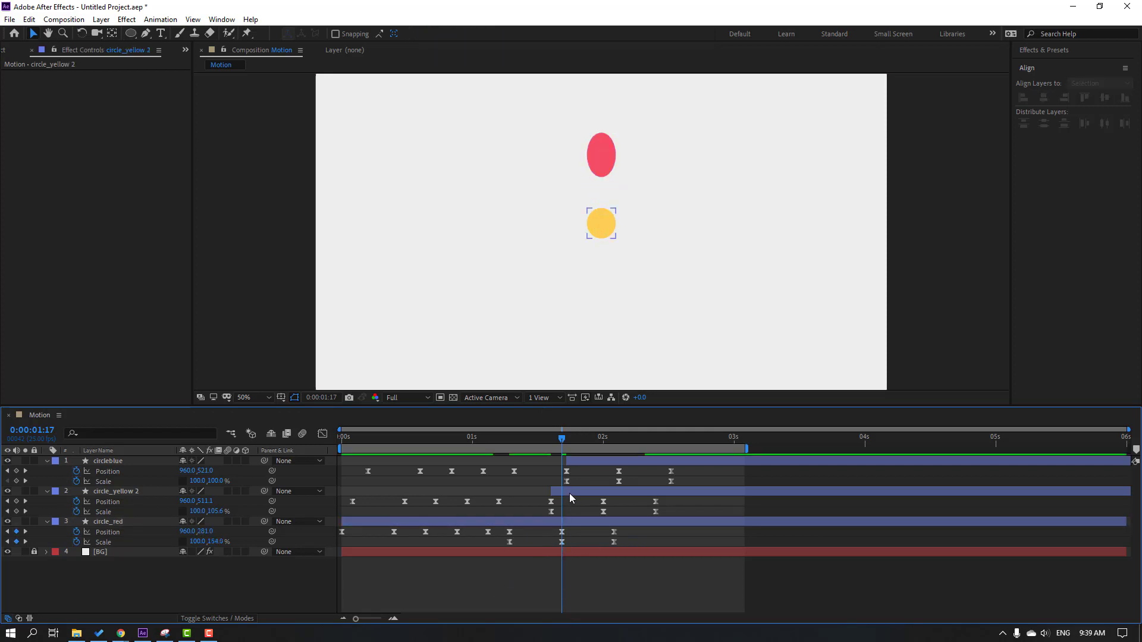
# - Delete the first five Position keyframes from circle_yellow 2 and circleblue
pyautogui.click(569, 494)
pyautogui.moveTo(515, 497); pyautogui.dragTo(344, 505)
pyautogui.press('Delete')
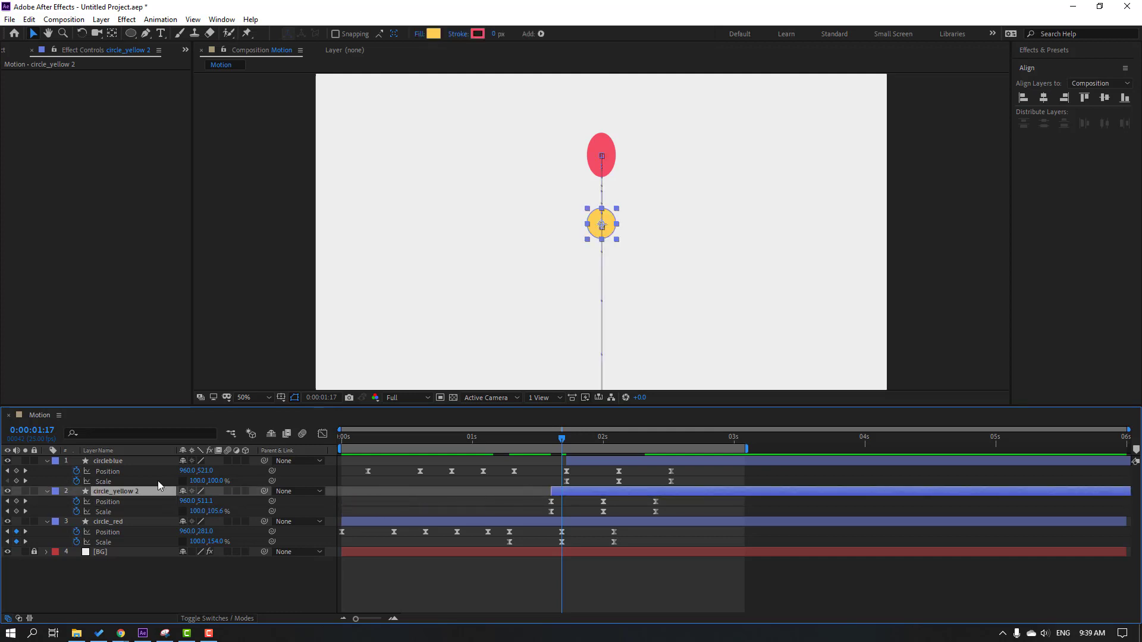
pyautogui.click(583, 463)
pyautogui.moveTo(531, 471); pyautogui.dragTo(349, 473)
pyautogui.press('Delete')
pyautogui.click(353, 504)
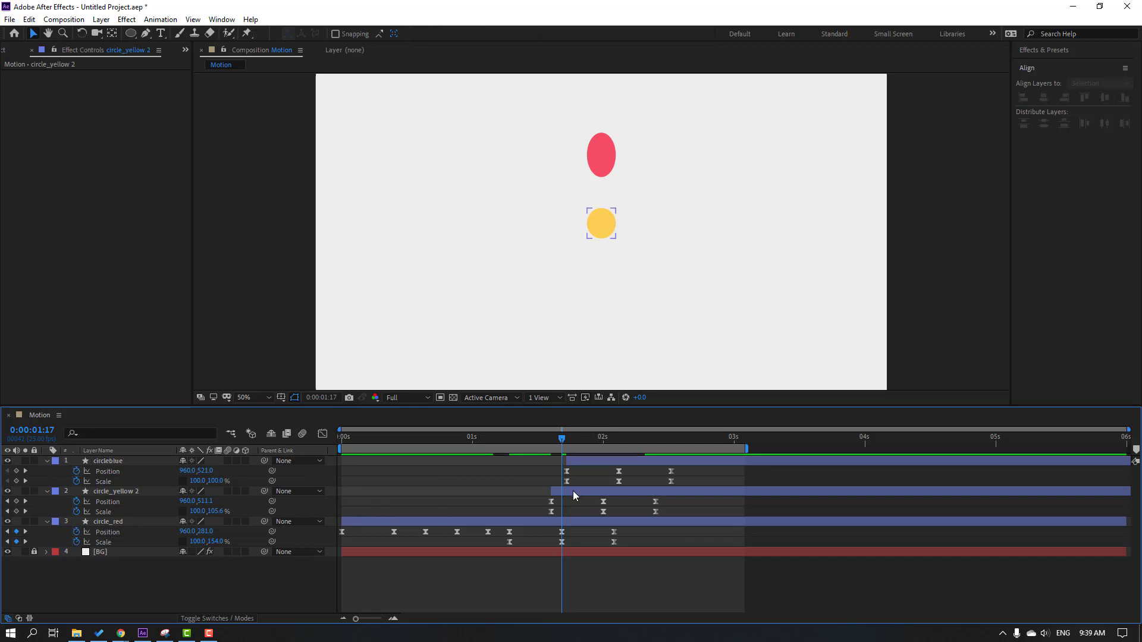
pyautogui.click(573, 491)
pyautogui.keyDown('shift'); pyautogui.click(584, 459); pyautogui.keyUp('shift')
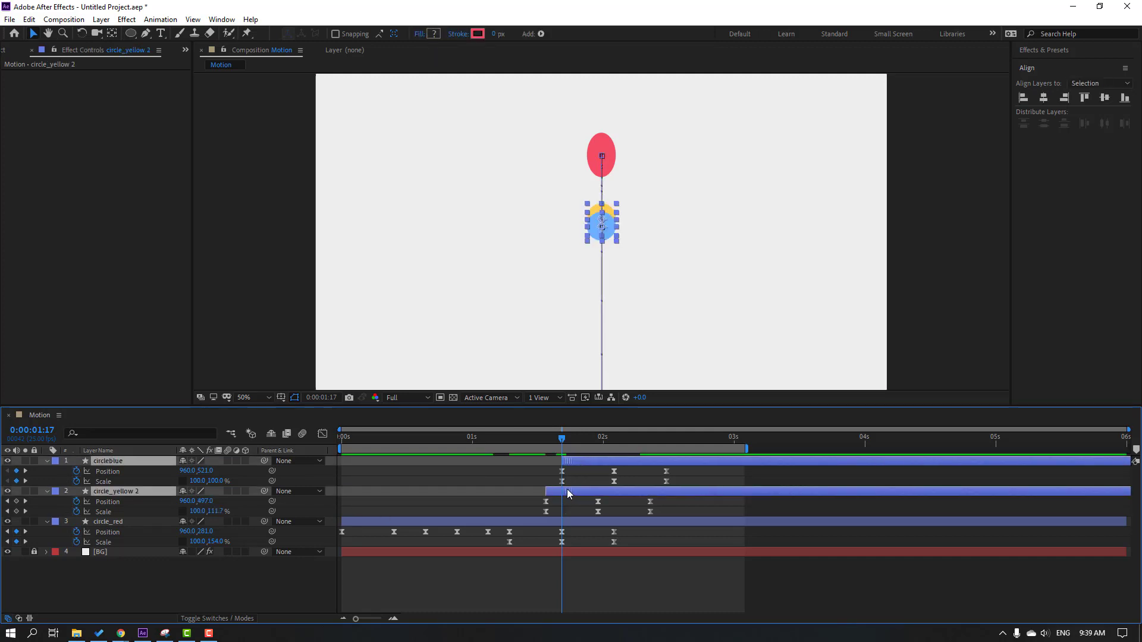